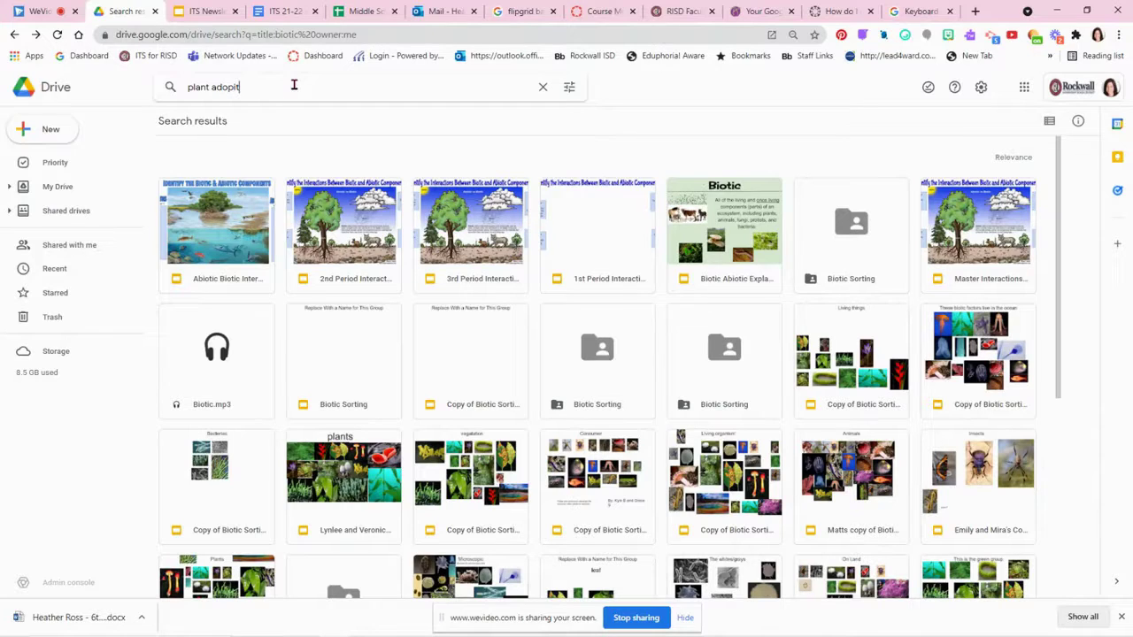
Step: Search Drive for "plant adoption" and look through the matching files
key(Return)
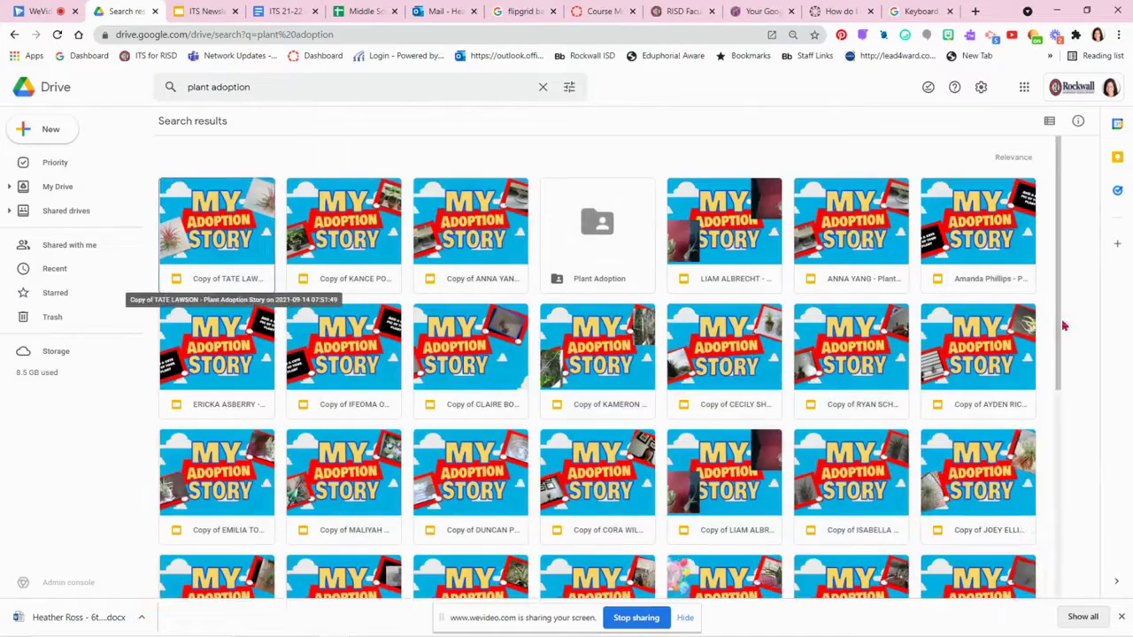
scroll(1044, 498, down, 10)
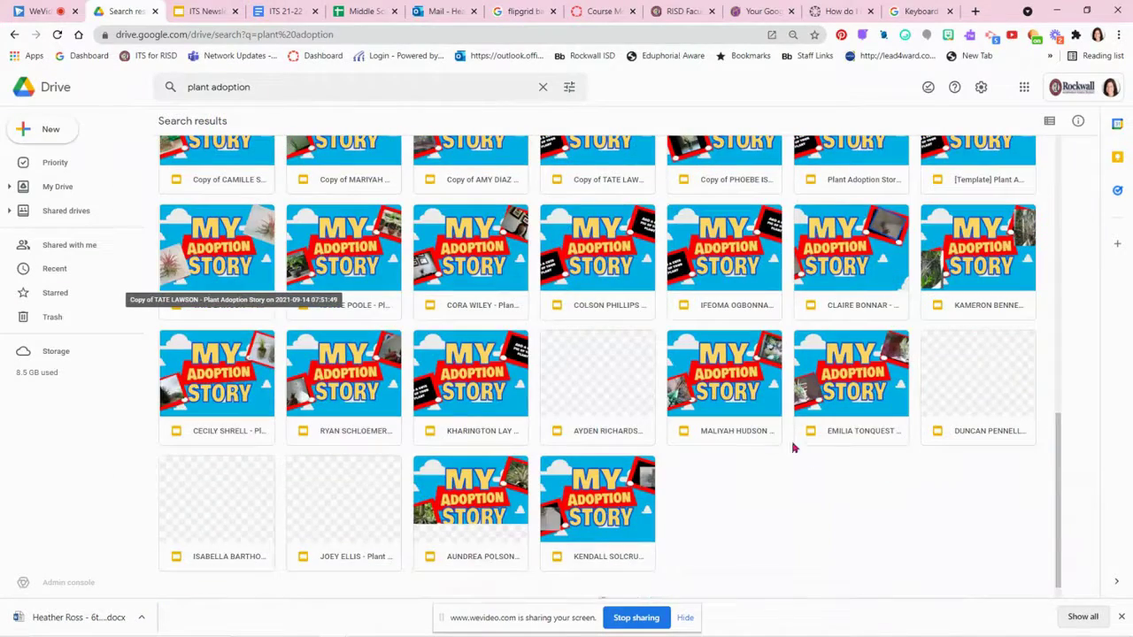
scroll(368, 323, down, 8)
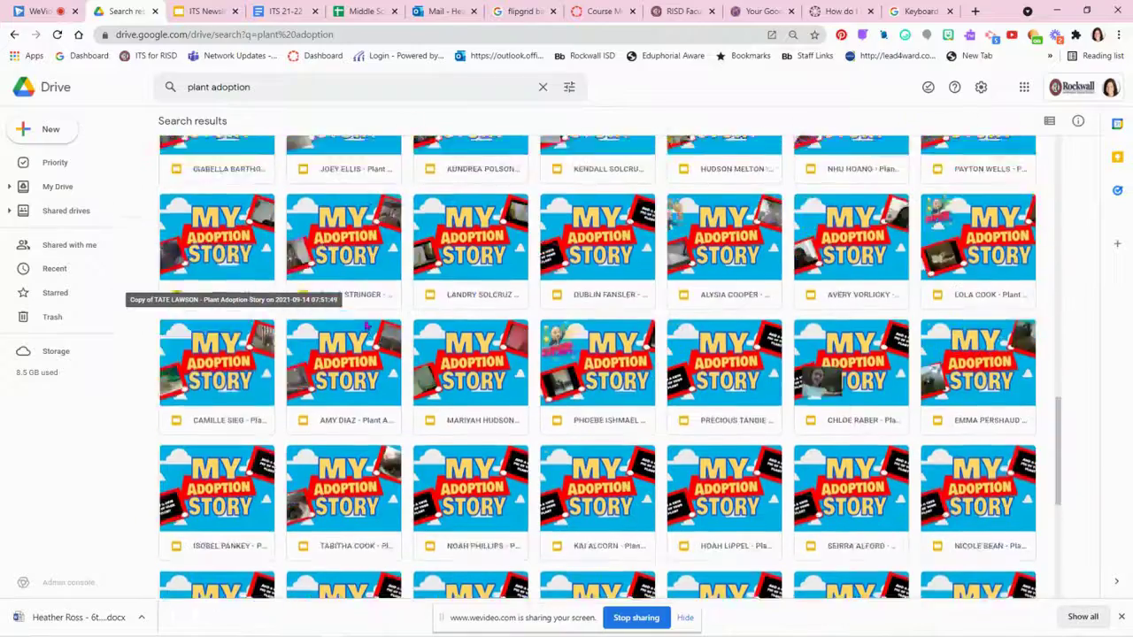
scroll(368, 326, up, 4)
scroll(368, 325, up, 10)
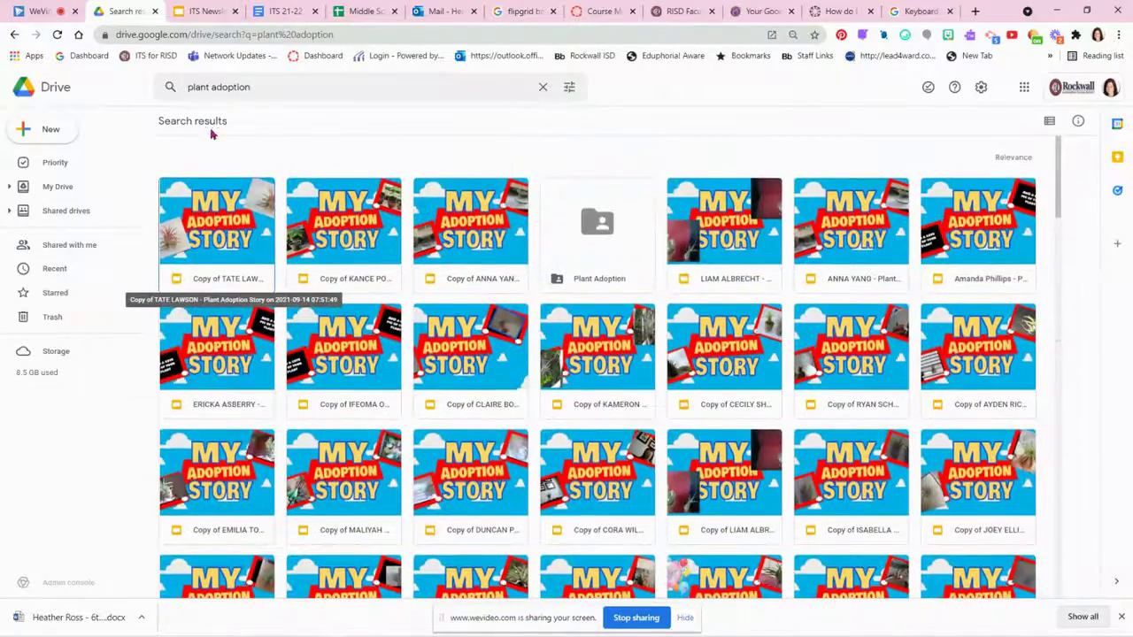
Step: Limit the plant adoption search to the owner's personal "Stuff" folder inside My Drive and run it
click(309, 91)
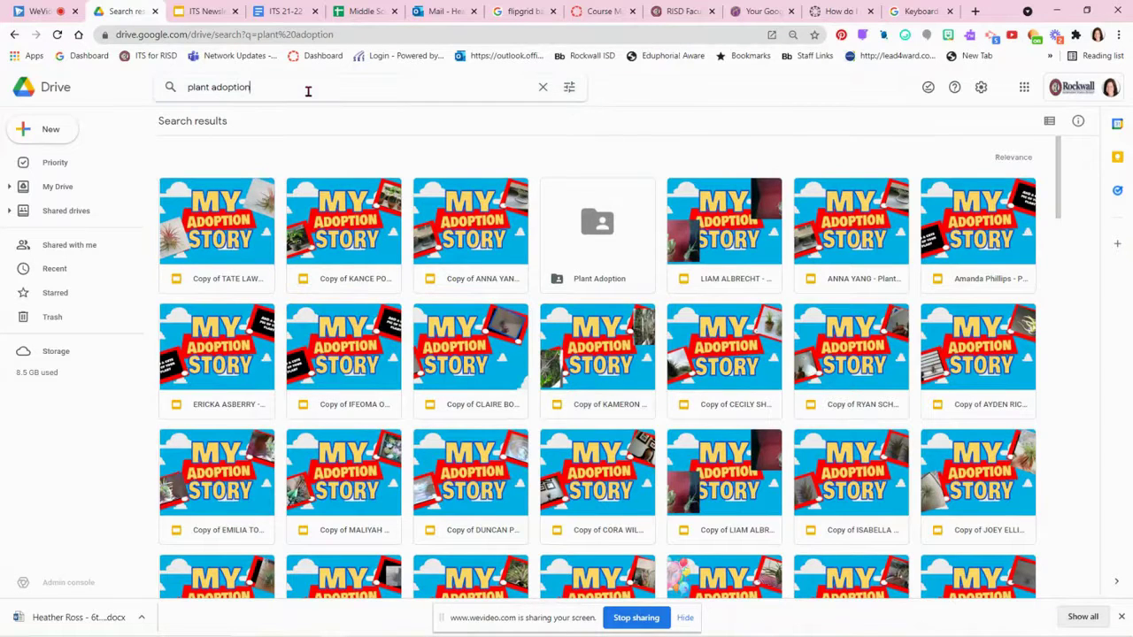
click(566, 93)
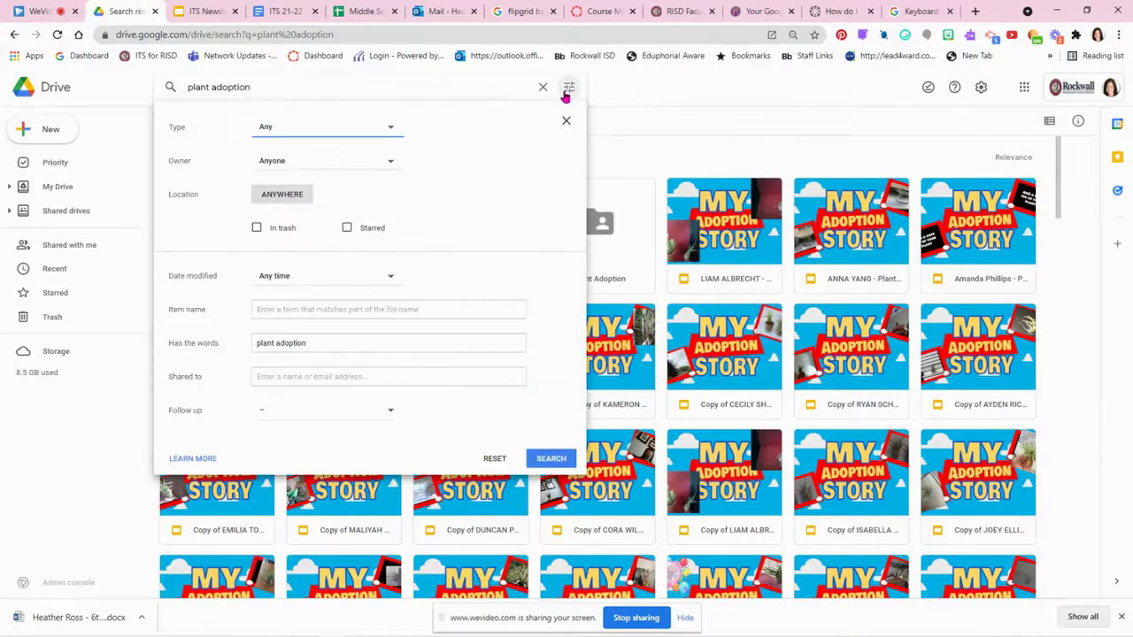
click(280, 200)
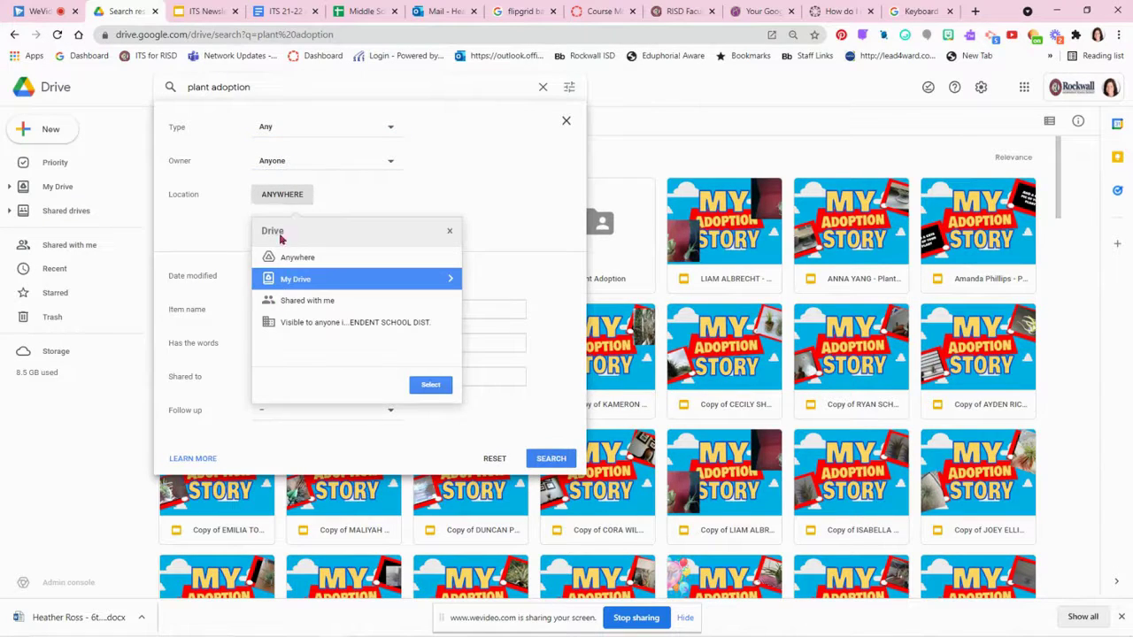
click(450, 281)
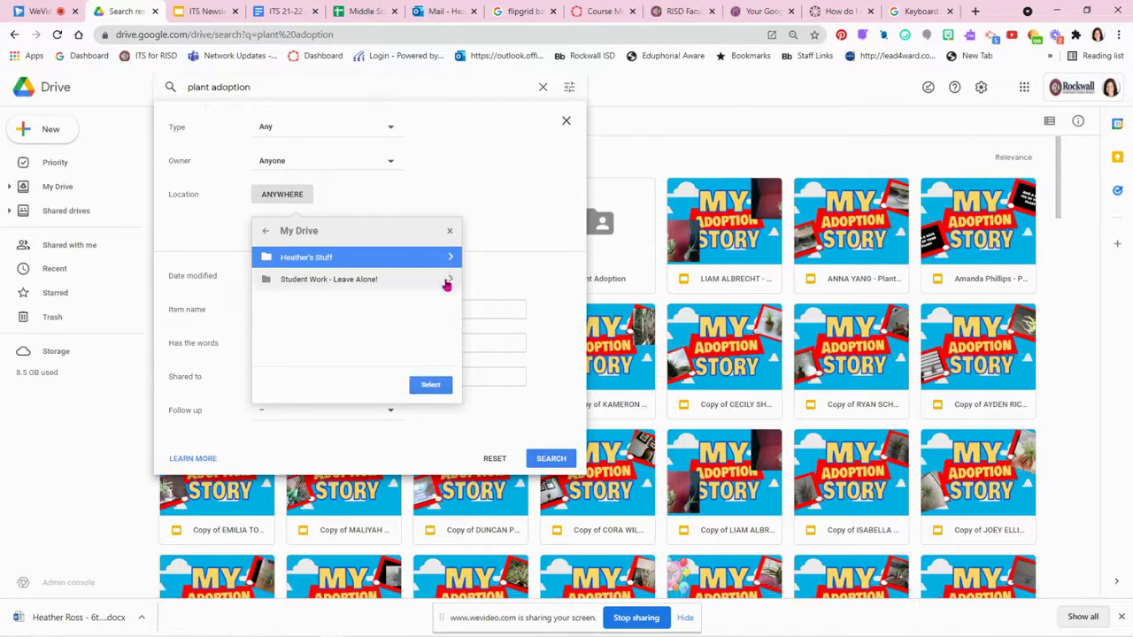
click(451, 257)
click(440, 384)
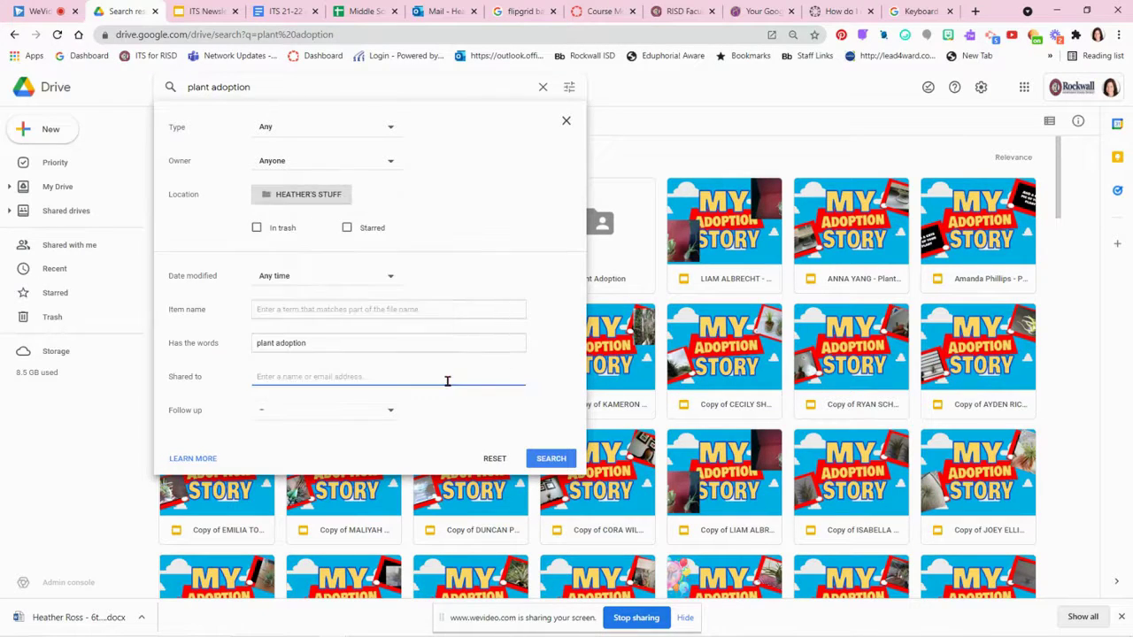
click(550, 458)
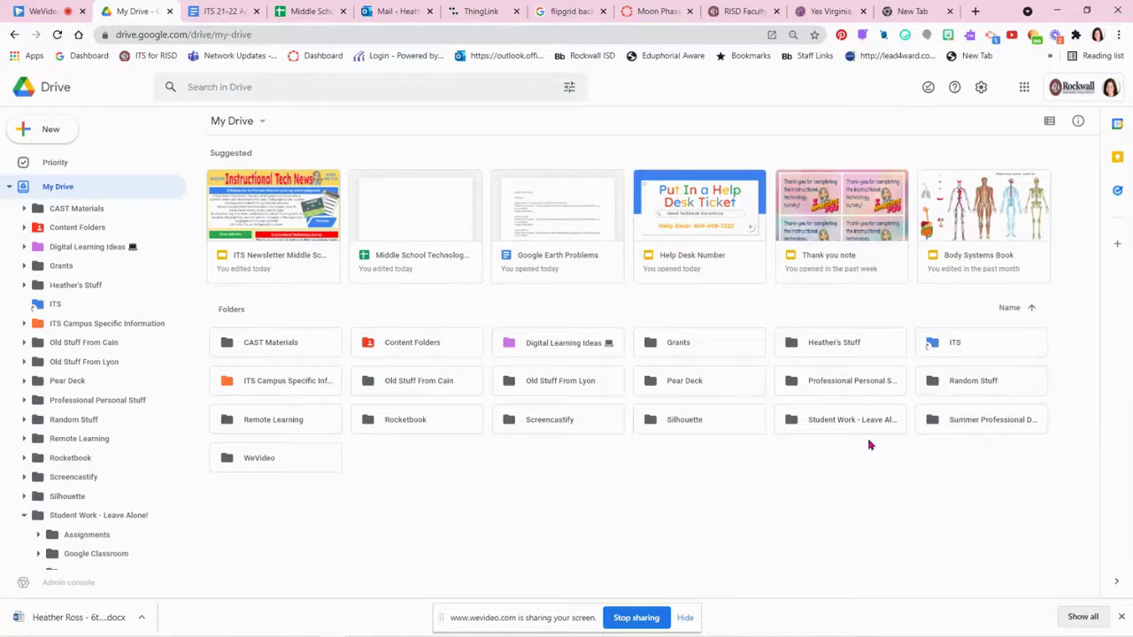
Step: Create a folder in My Drive named "Student Work - Leave Alone"
right_click(855, 481)
click(894, 304)
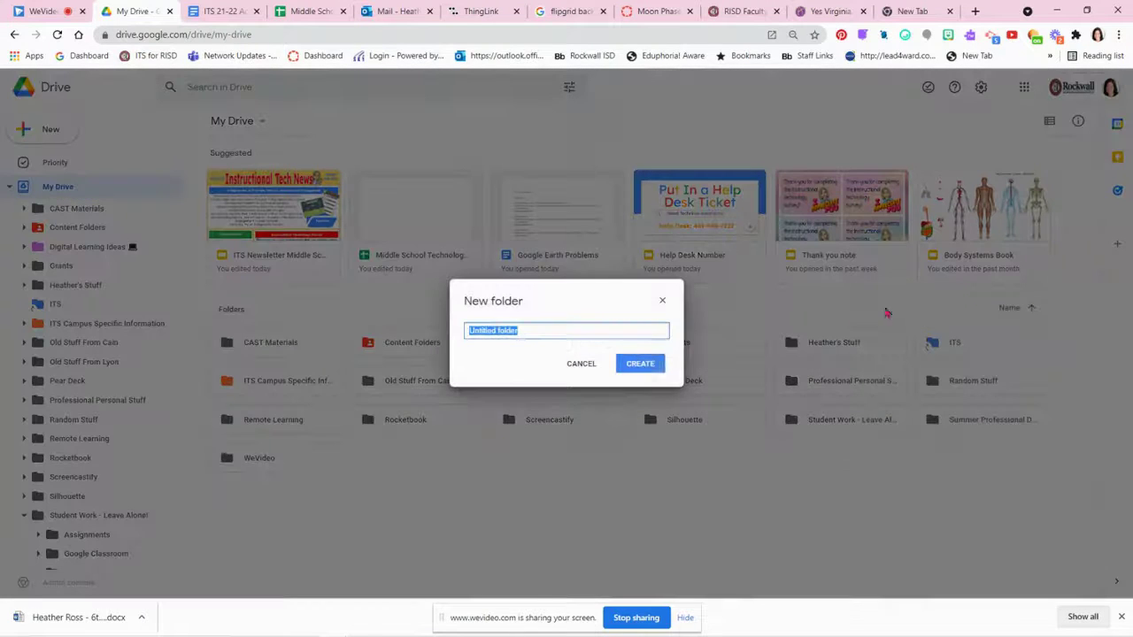
key(BackSpace)
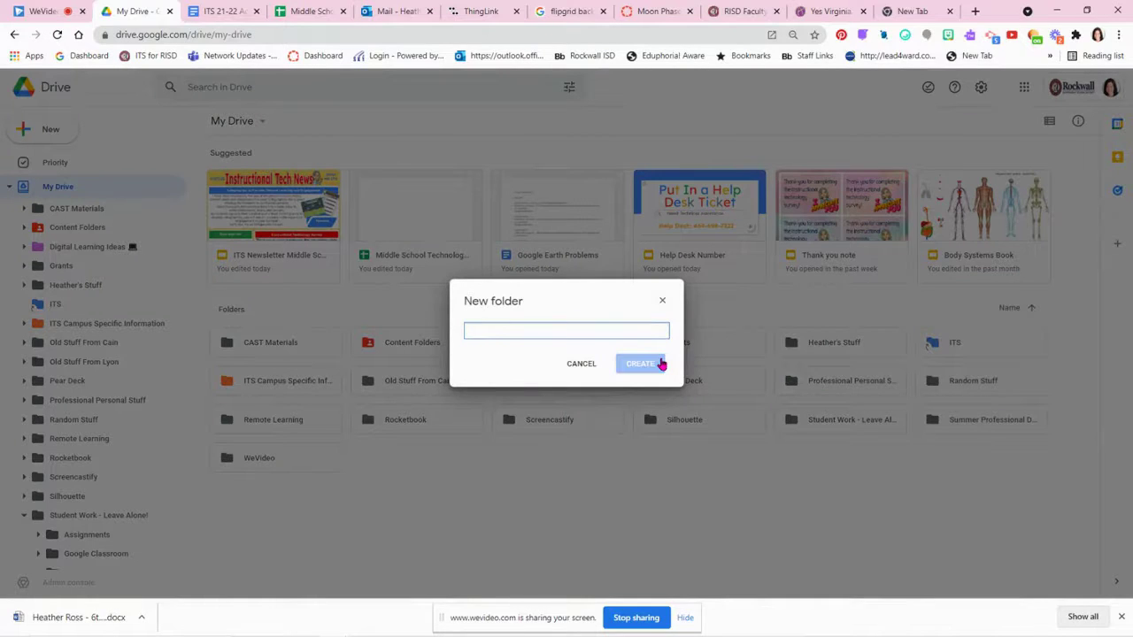
text(Student Work - Leave Alone)
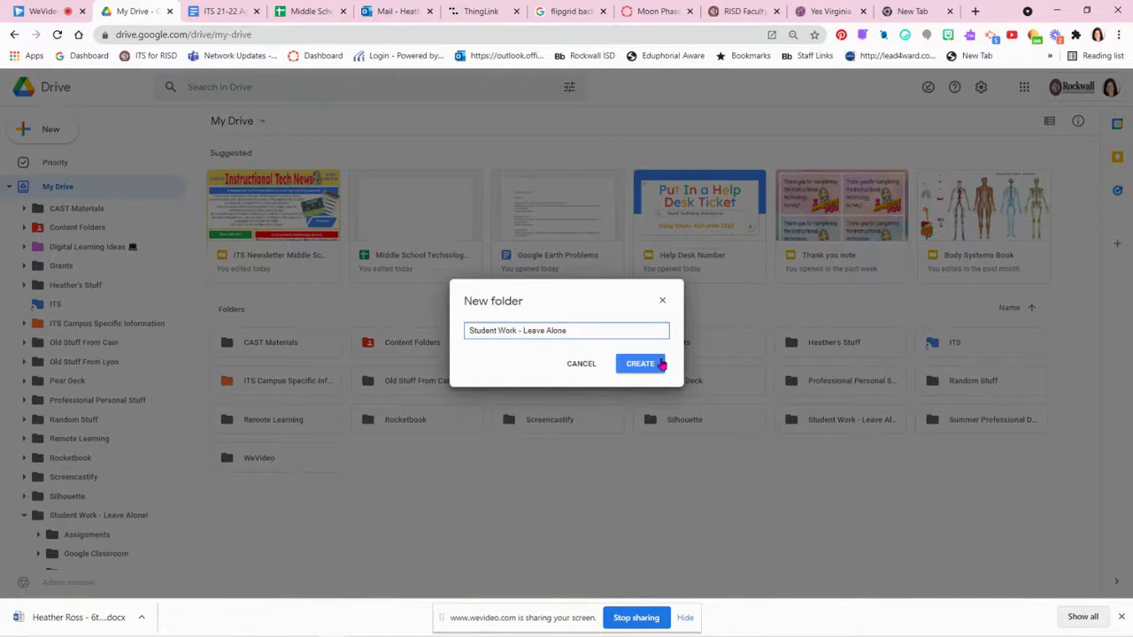
click(639, 364)
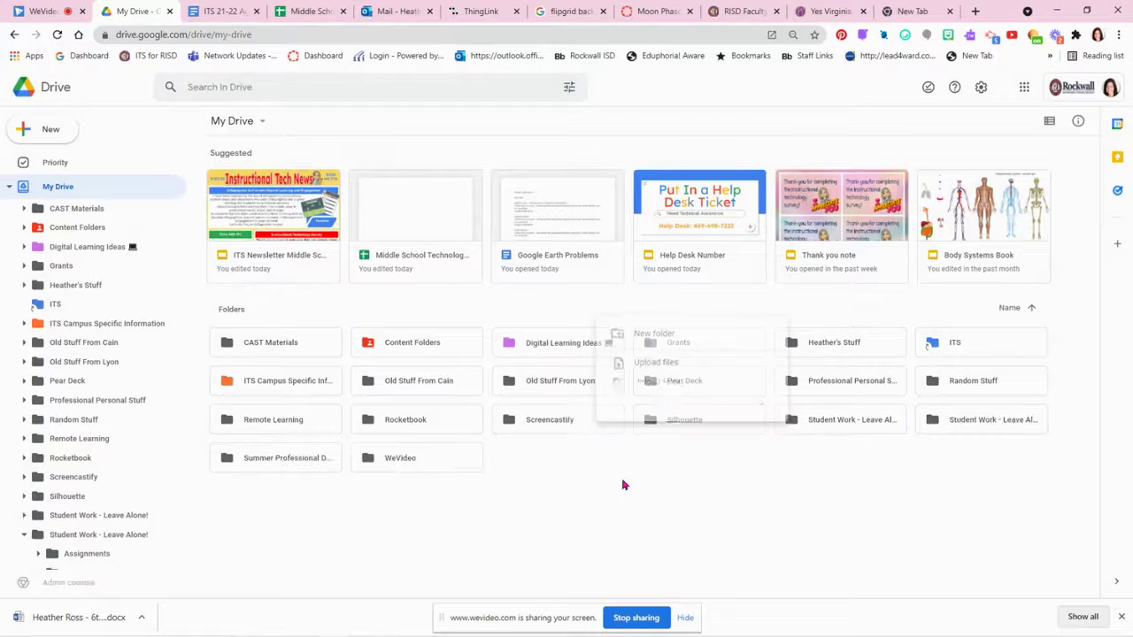
Step: Create another folder in My Drive, named with the owner's first name in the possessive followed by "Stuff"
right_click(599, 502)
click(671, 338)
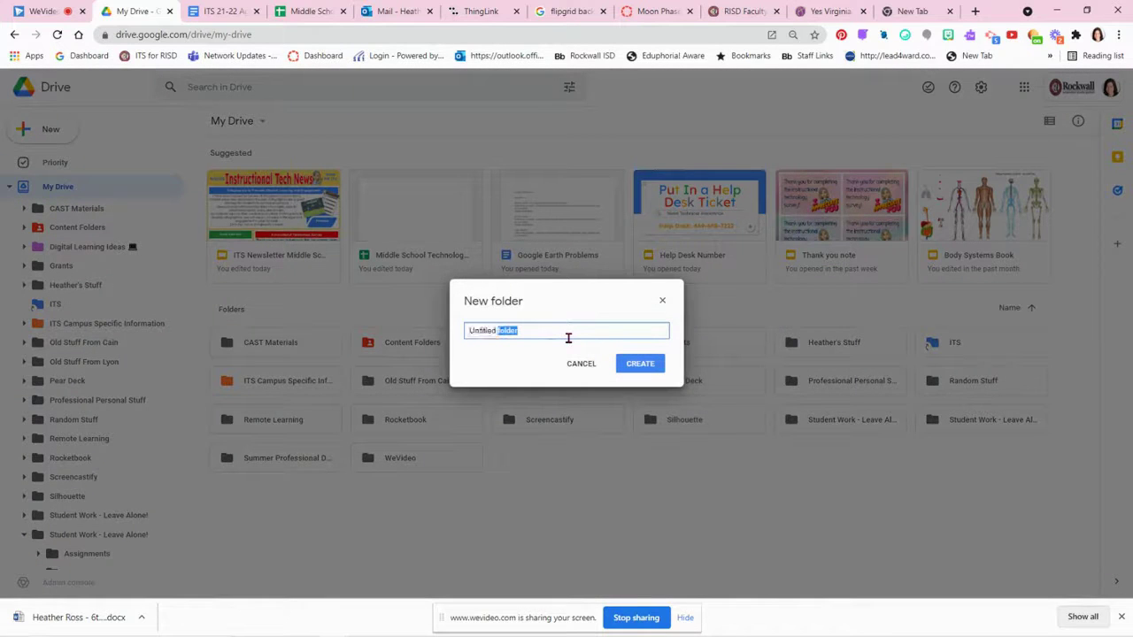
text(Heather's Stuff)
click(630, 365)
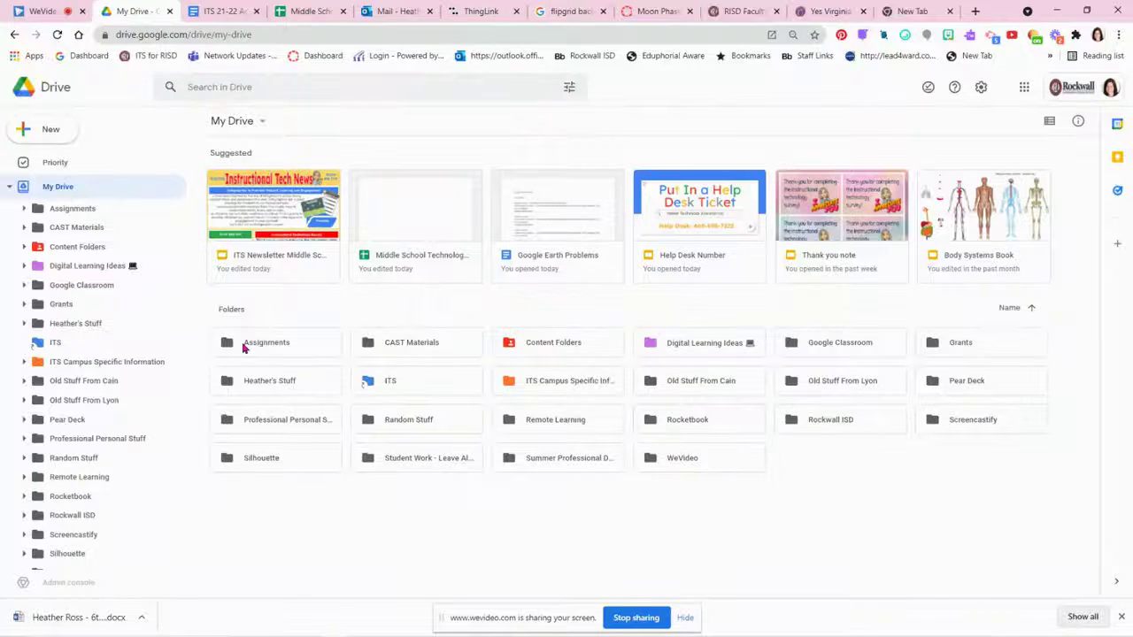
Step: Check the contents of the Assignments folder, then move it from My Drive into "Student Work - Leave Alone!"
double_click(244, 347)
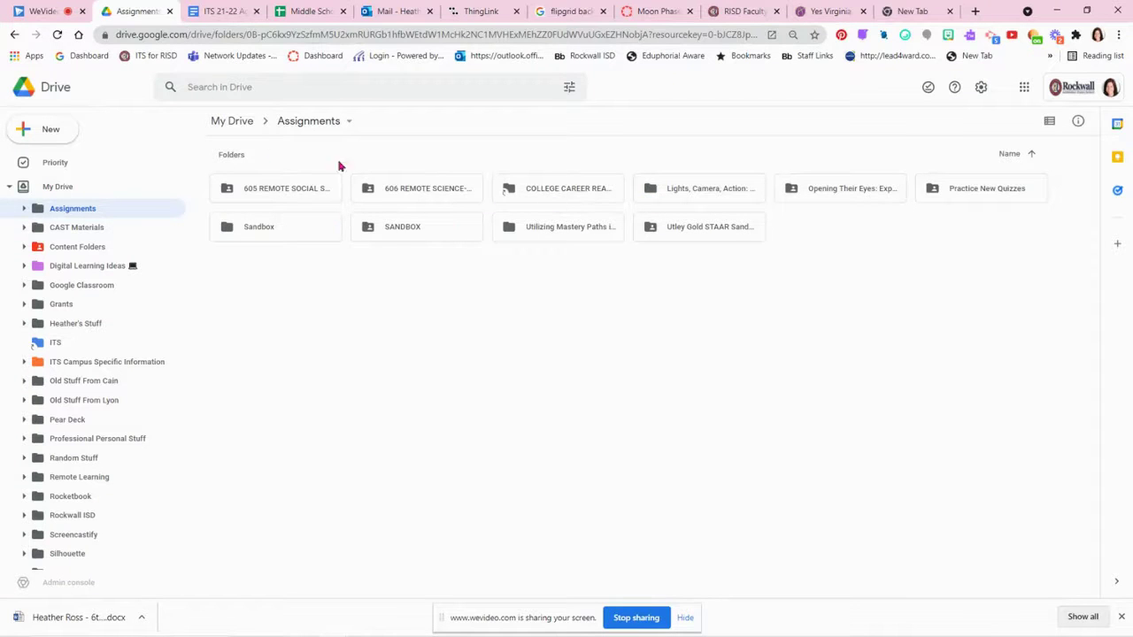
click(15, 35)
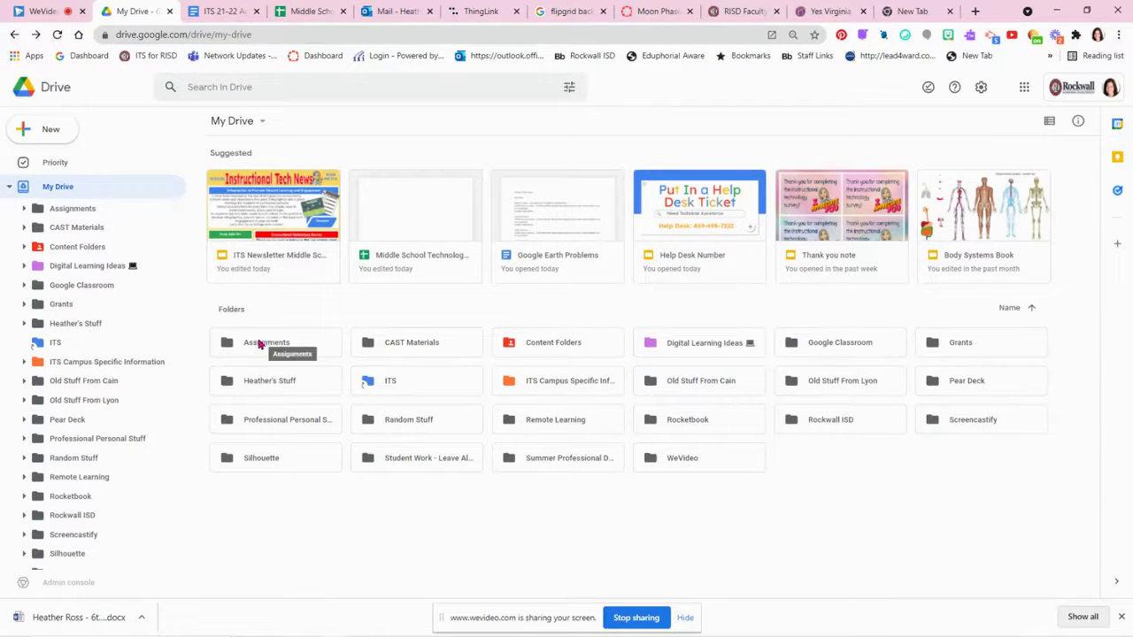
drag(265, 346, 410, 475)
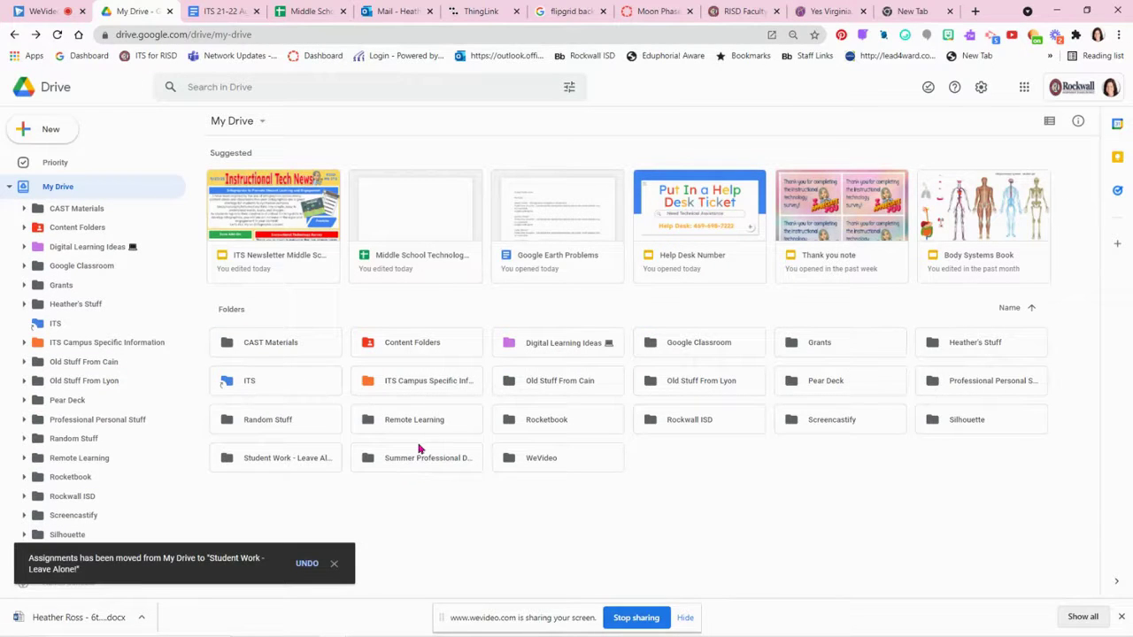
Step: Review what the Google Classroom folder contains and move that folder into "Student Work - Leave Alone!"
click(679, 347)
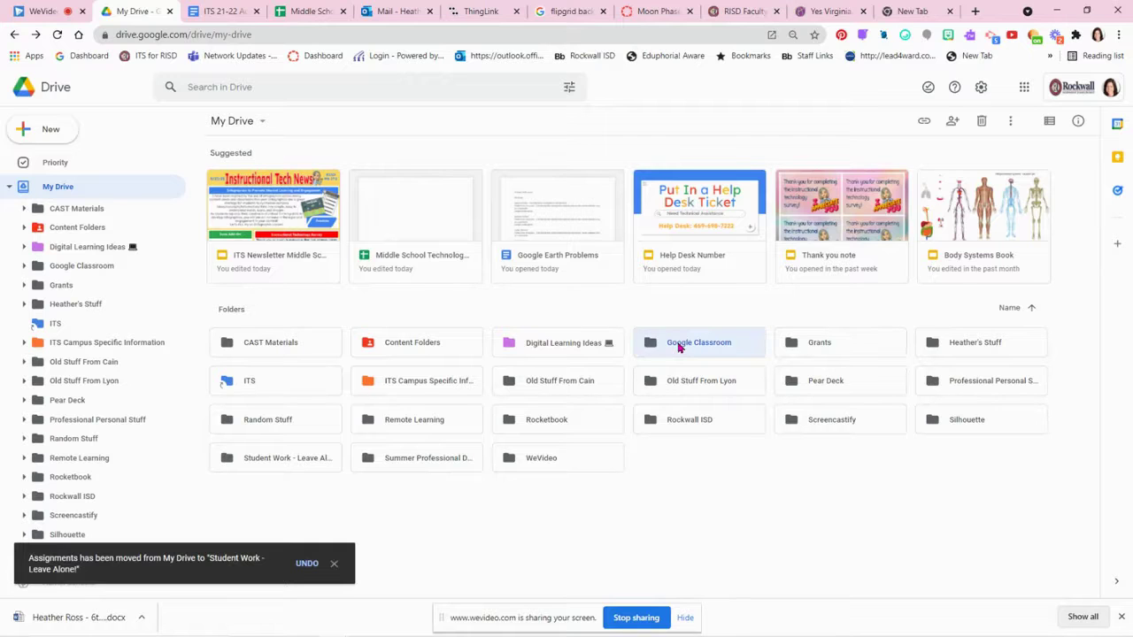
double_click(679, 347)
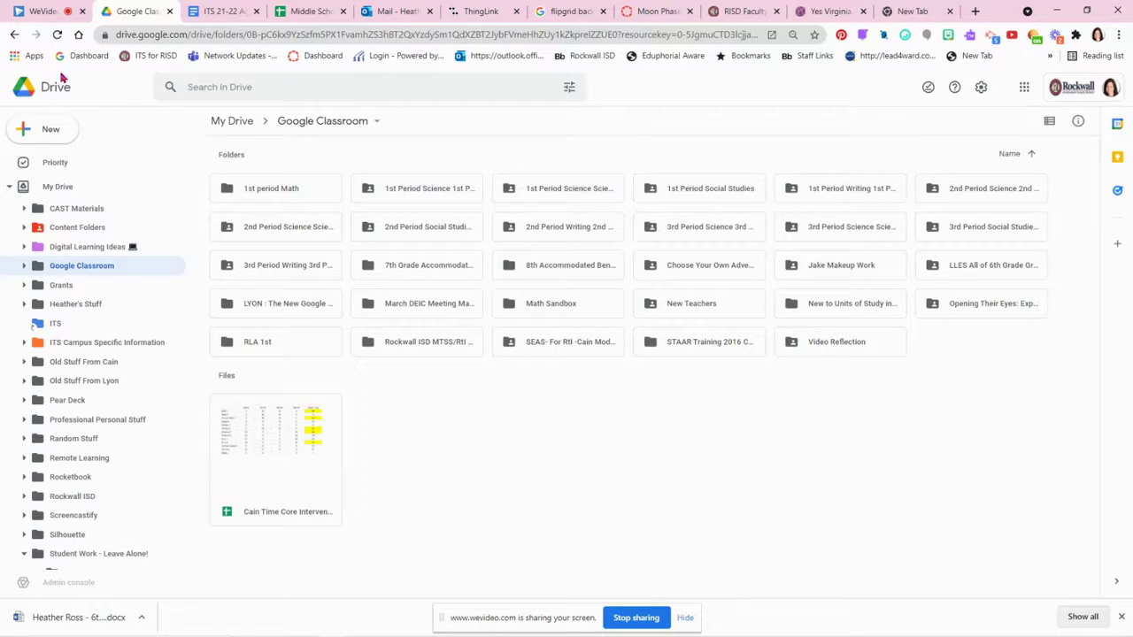
click(18, 36)
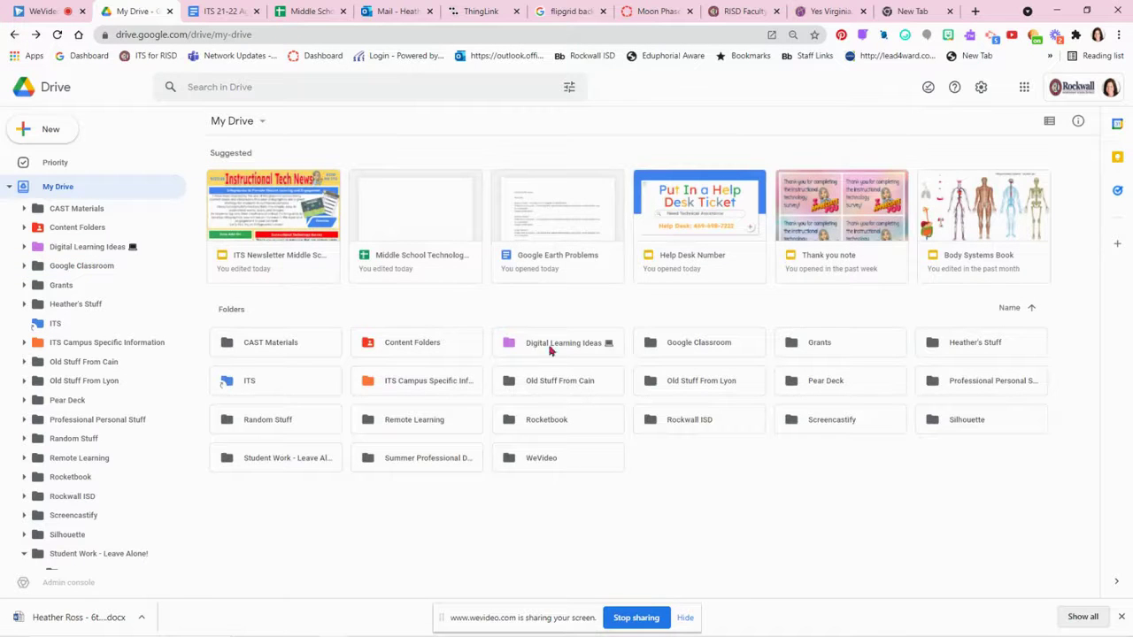
click(714, 350)
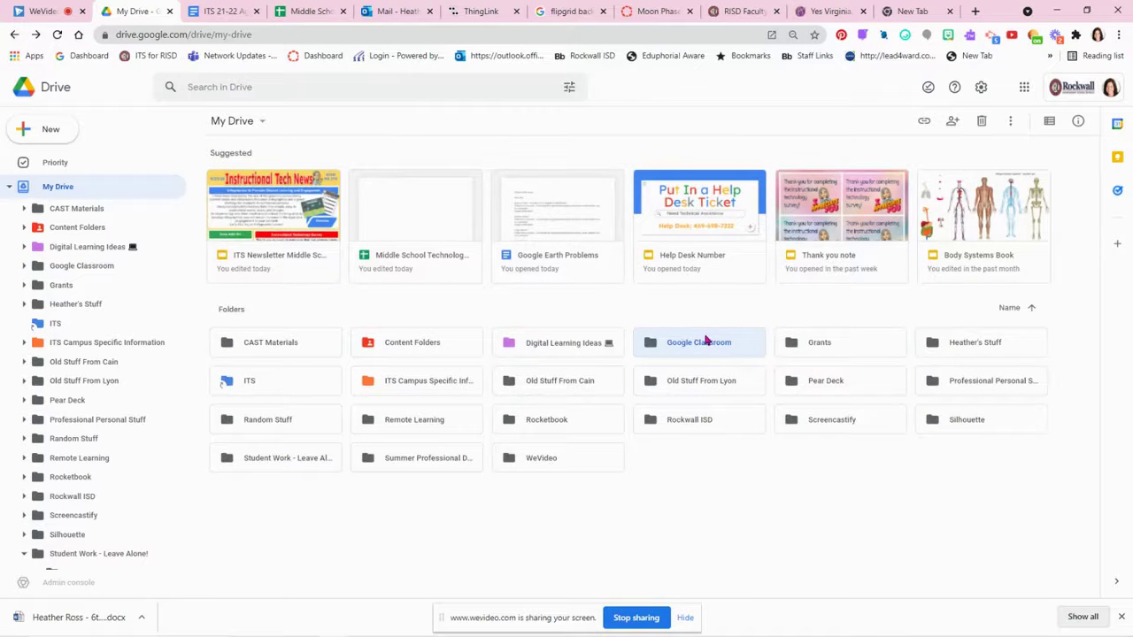
drag(705, 341, 311, 463)
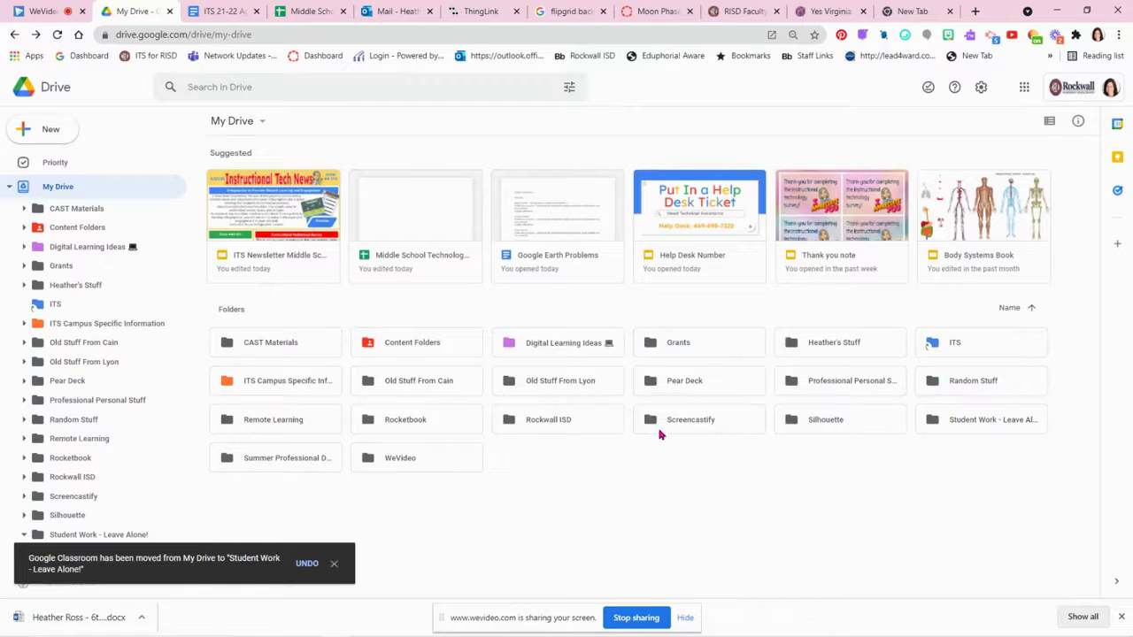
Step: Inspect the Rockwall ISD folder's contents and move the folder into "Student Work - Leave Alone!"
click(568, 429)
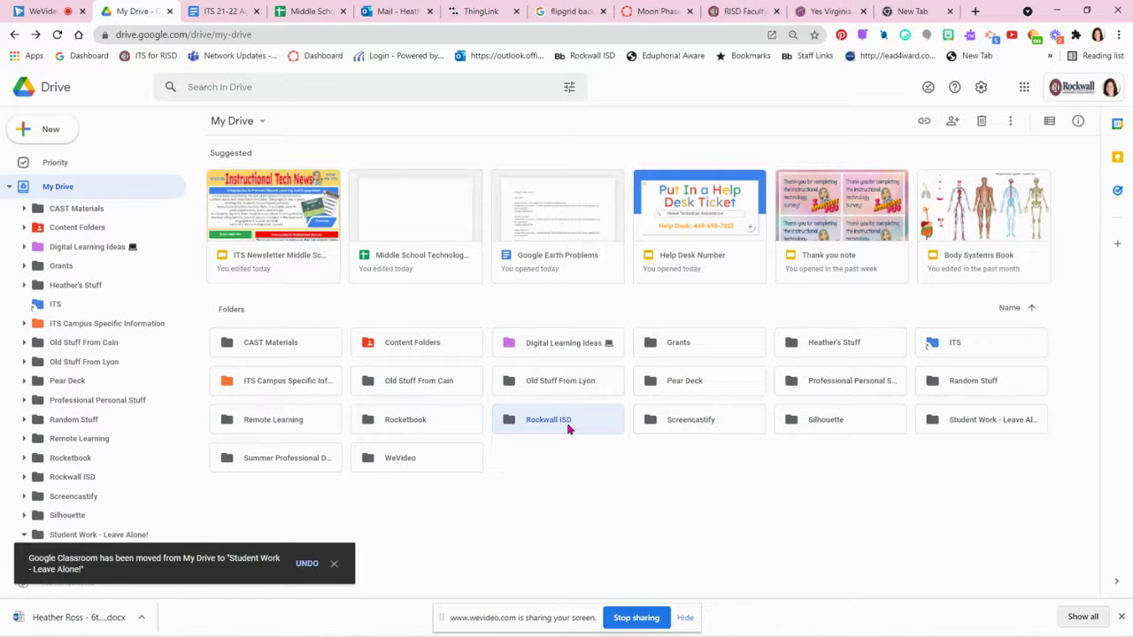
double_click(568, 429)
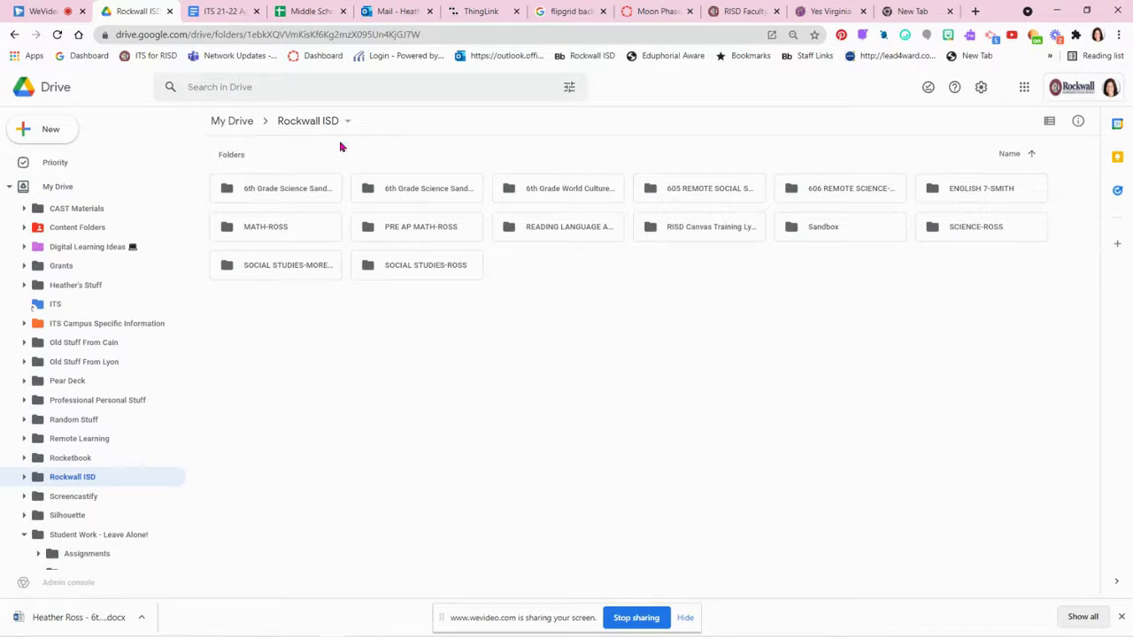
click(14, 34)
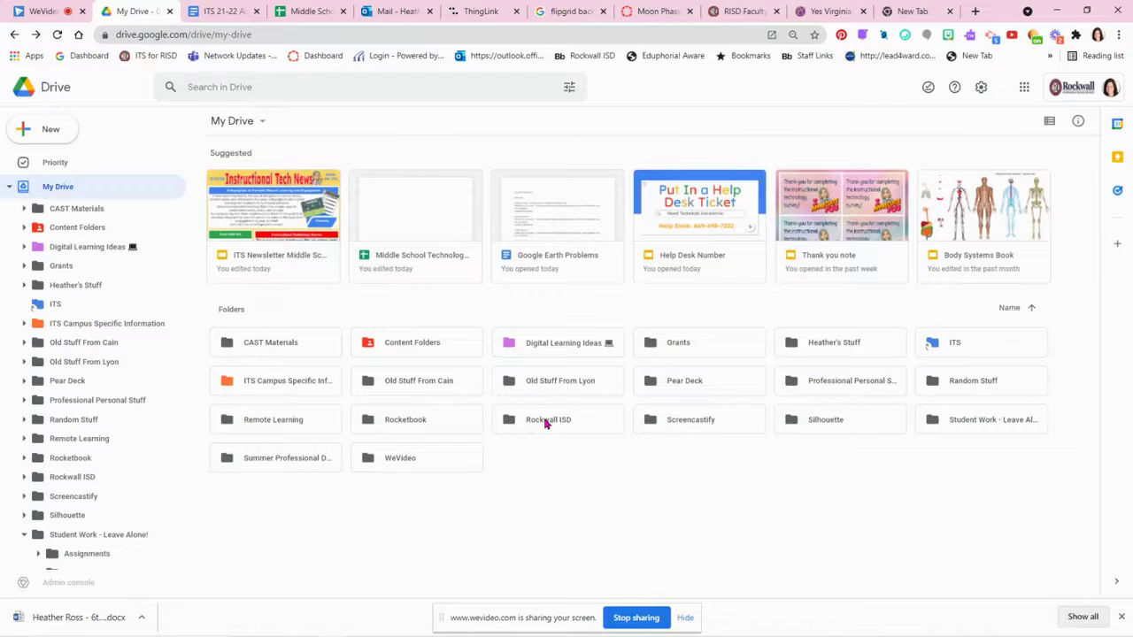
drag(545, 423, 1003, 424)
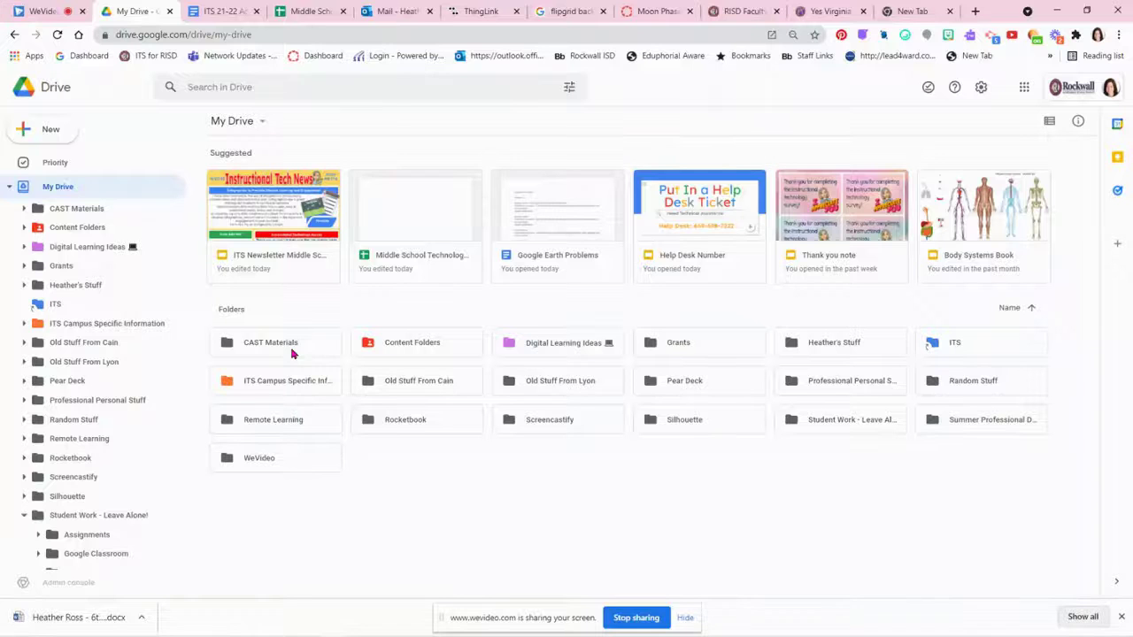
Step: Move the CAST Materials, Content Folders, Digital Learning Ideas and Grants folders together into the owner's personal "Stuff" folder
click(292, 353)
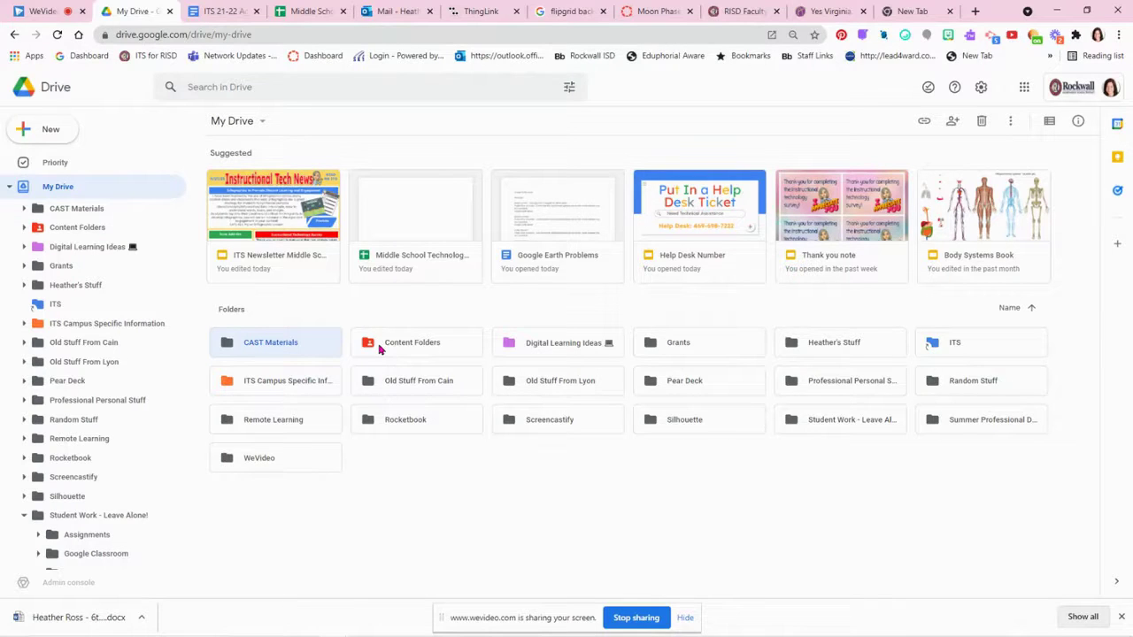
ctrl+click(379, 349)
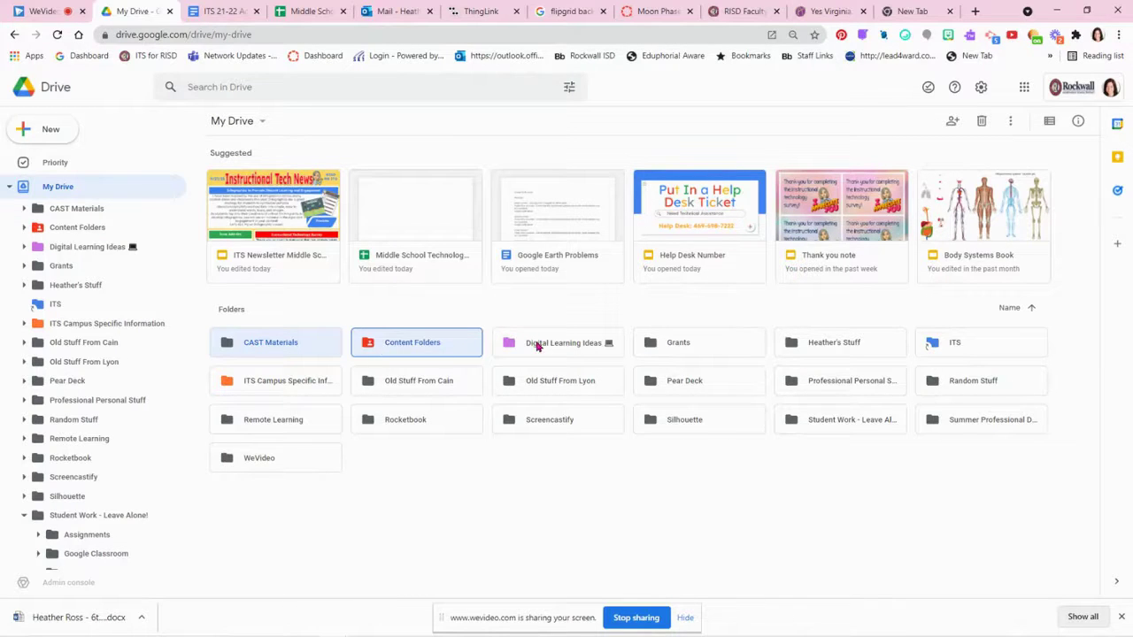
ctrl+click(536, 347)
ctrl+click(733, 345)
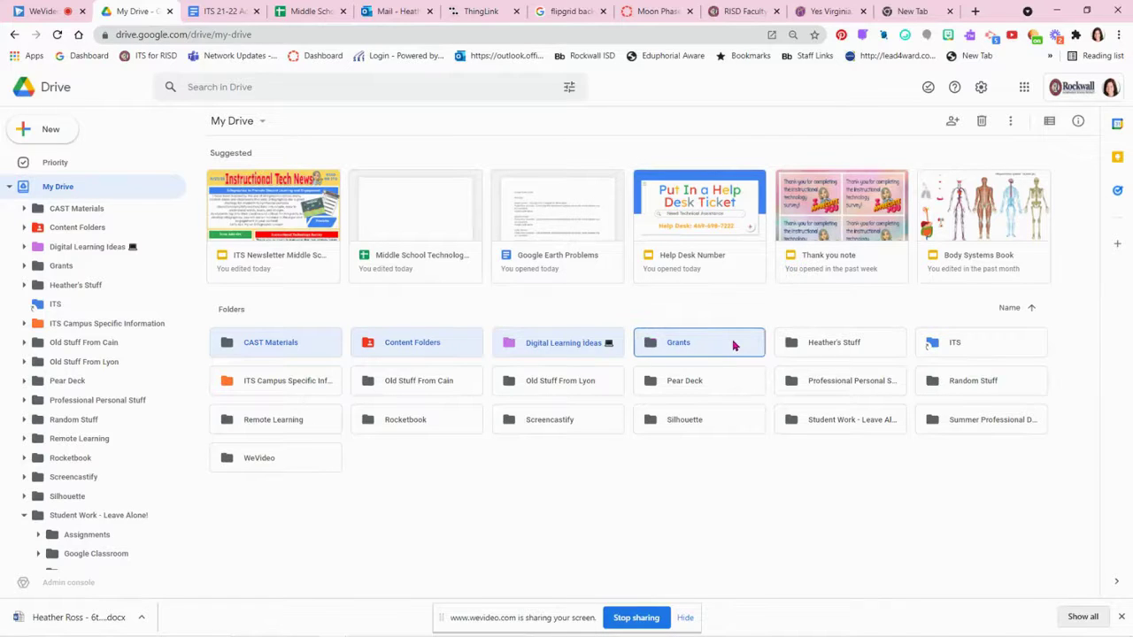
drag(699, 345, 792, 350)
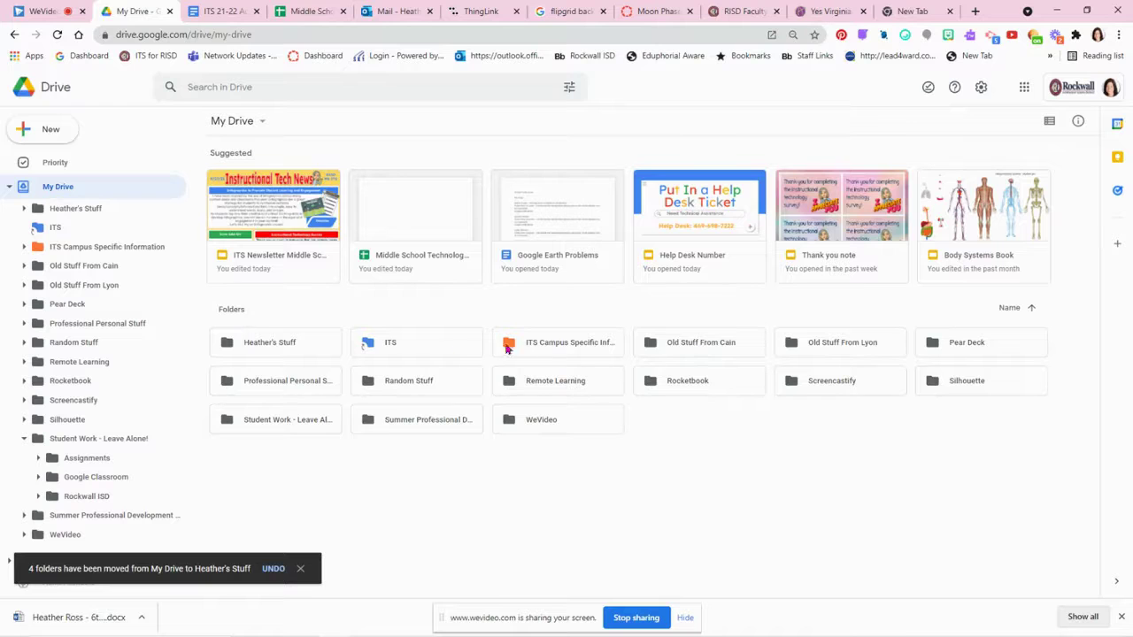
Step: Move ITS Campus Specific Information, Old Stuff From Cain, Old Stuff From Lyon, Pear Deck, Professional Personal Stuff and Random Stuff into the owner's personal "Stuff" folder
click(522, 350)
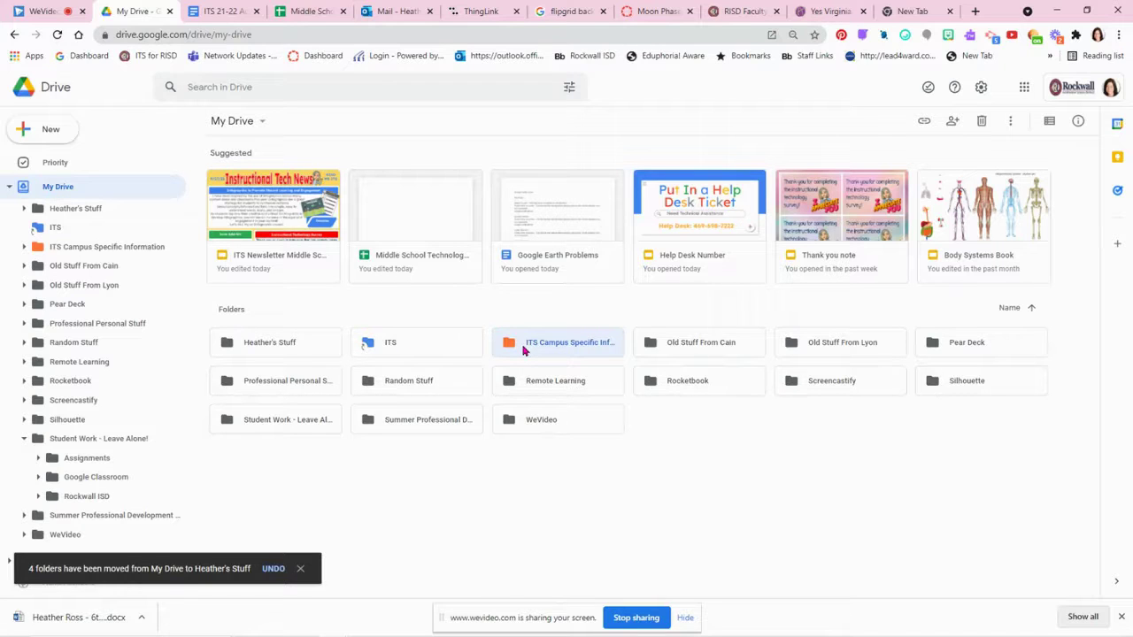
ctrl+click(680, 348)
ctrl+click(827, 350)
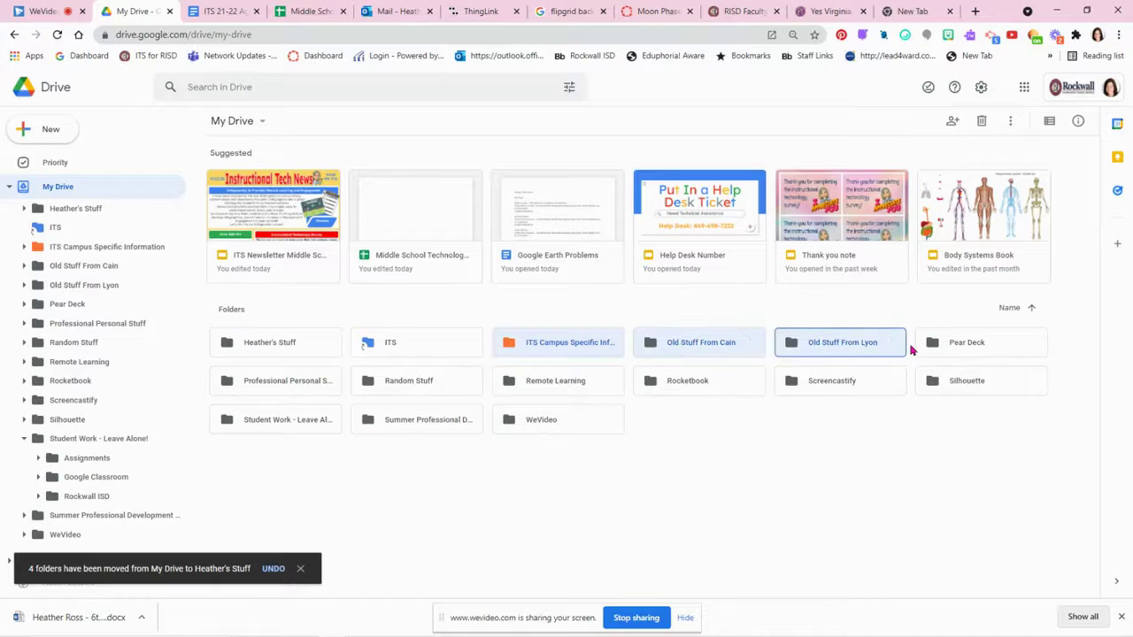
ctrl+click(986, 350)
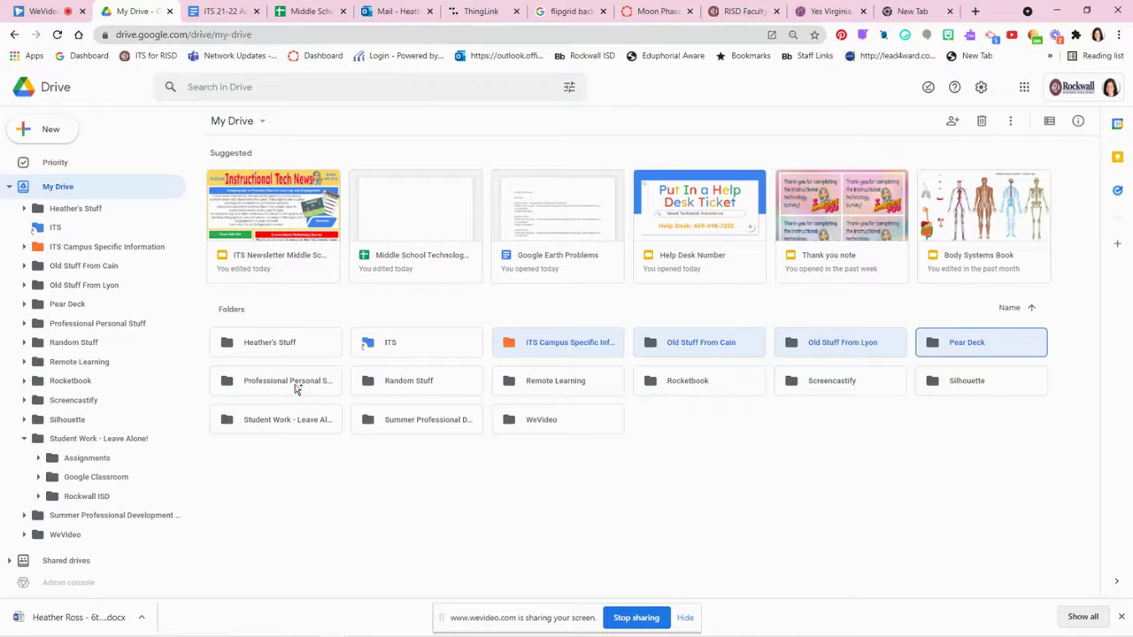
ctrl+click(296, 390)
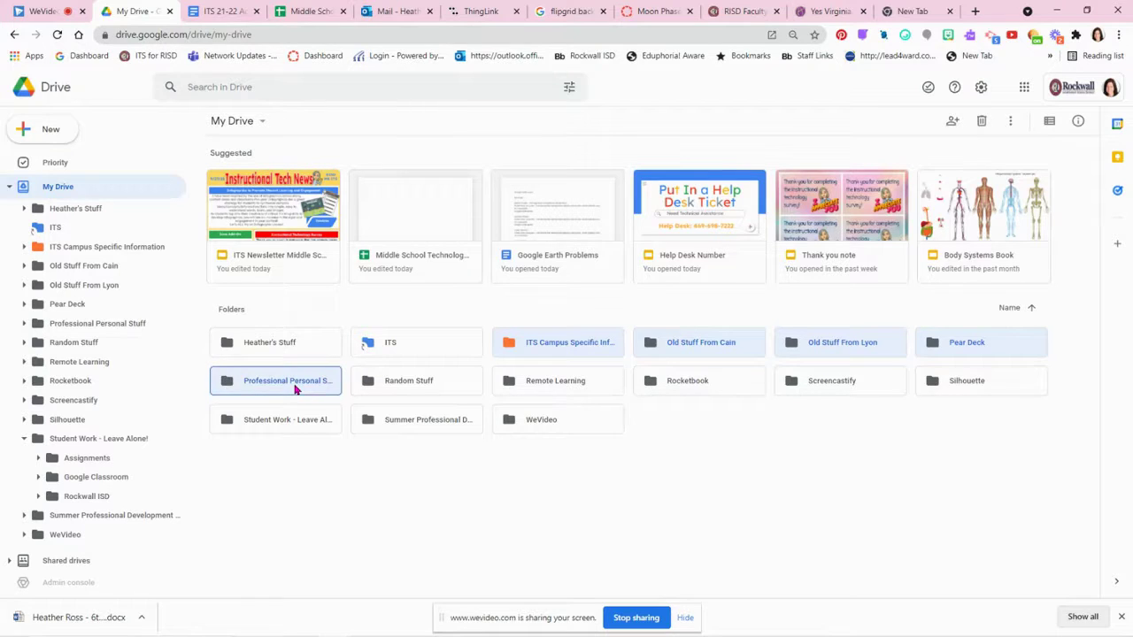
ctrl+click(435, 387)
drag(435, 387, 283, 346)
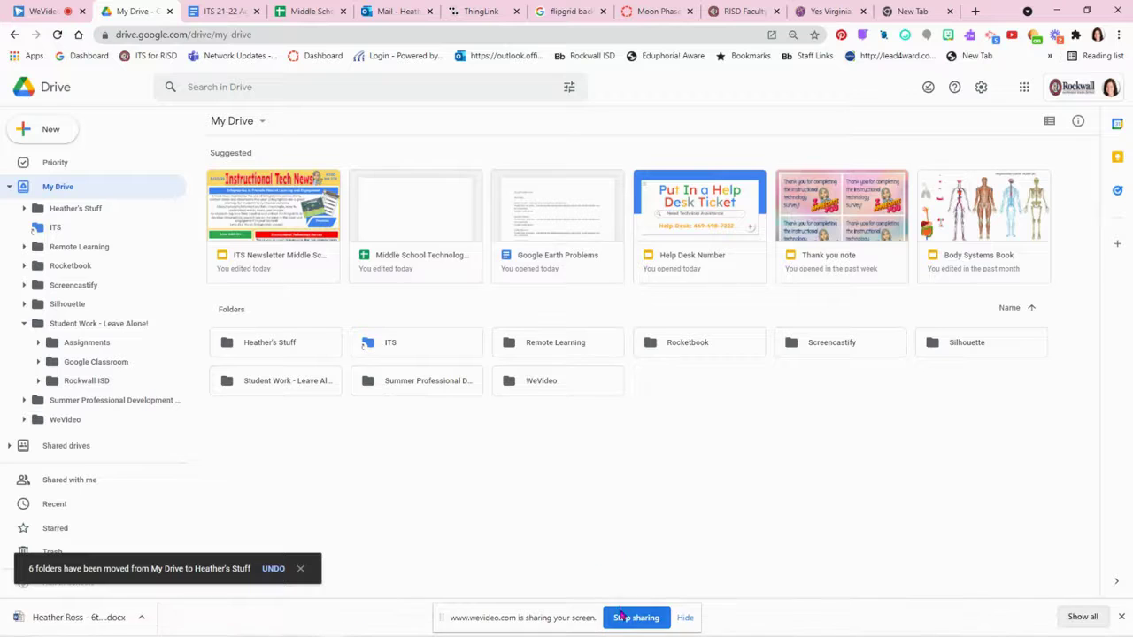
Step: Move the Remote Learning, Rocketbook, Screencastify, Silhouette, Summer Professional Development and WeVideo folders from My Drive into the owner's personal "Stuff" folder
click(567, 344)
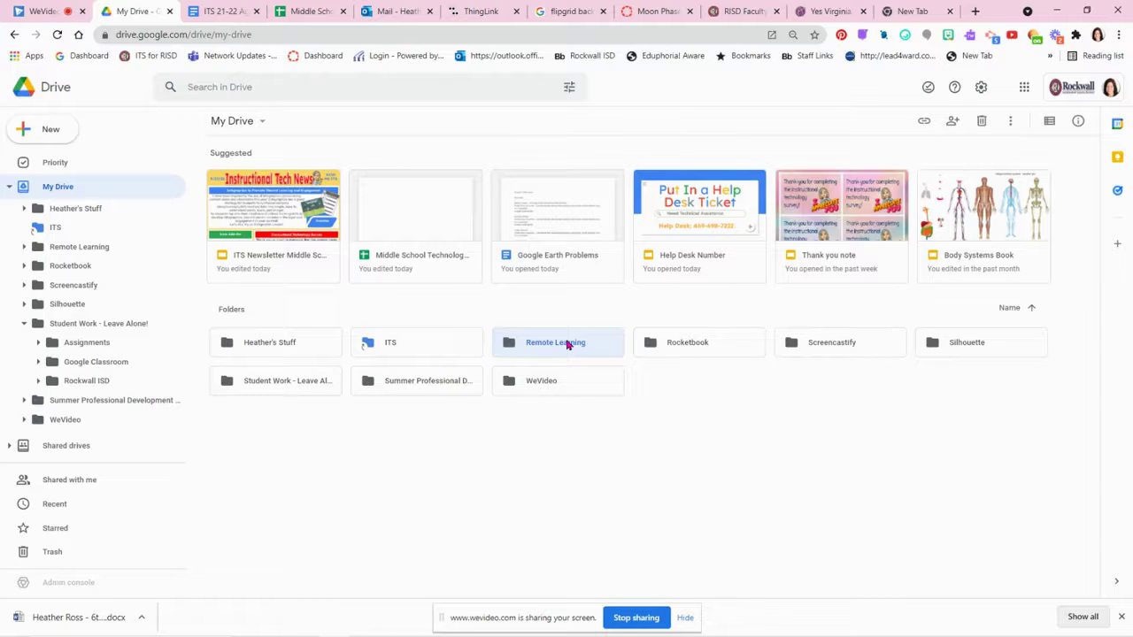
ctrl+click(723, 345)
ctrl+click(836, 345)
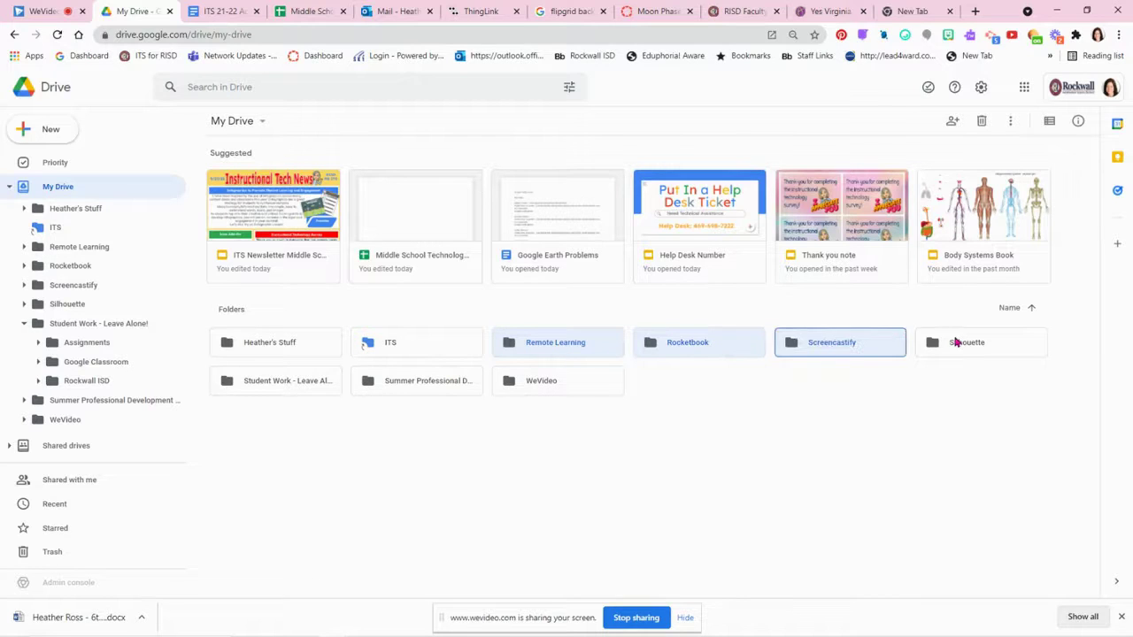
ctrl+click(955, 343)
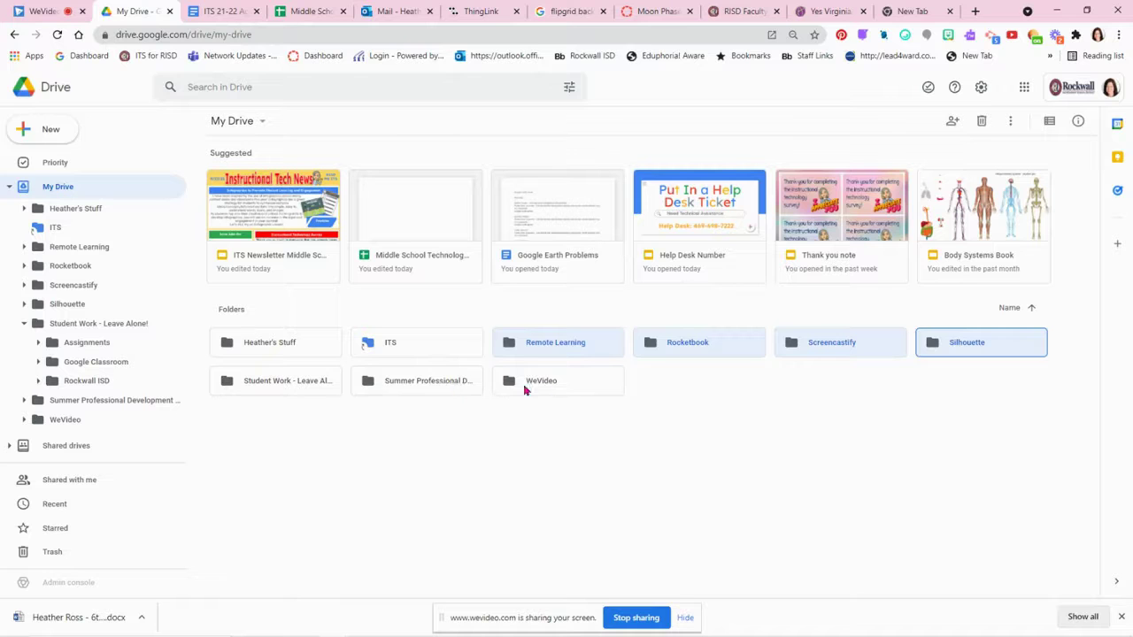
ctrl+click(443, 383)
ctrl+click(569, 390)
drag(551, 346, 270, 346)
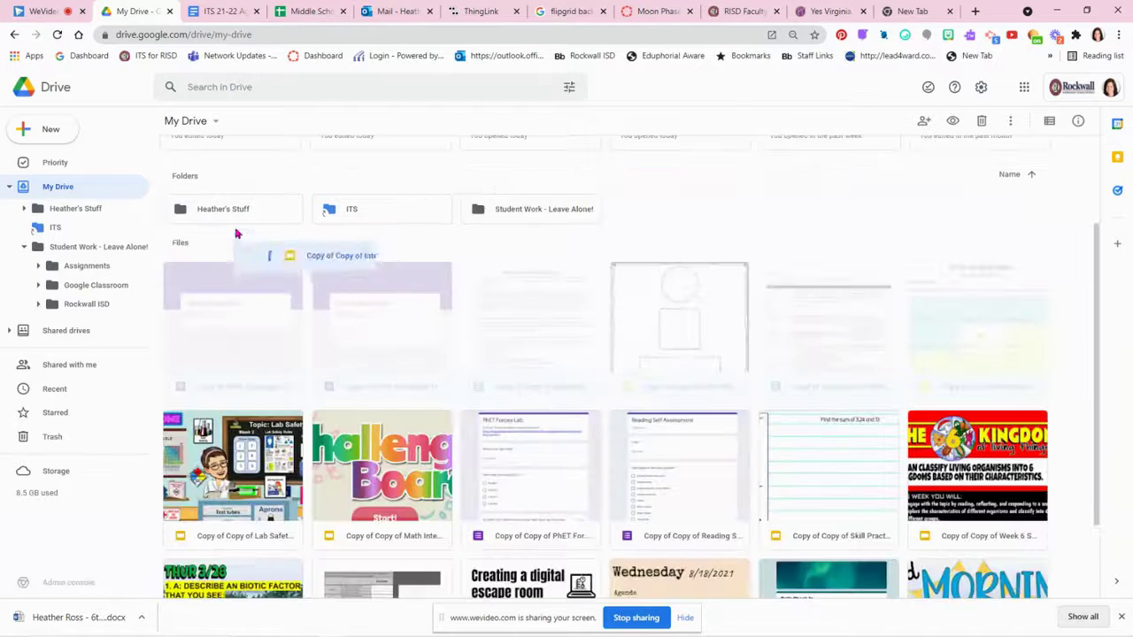
Step: Move the first row of six loose files in My Drive into the owner's personal "Stuff" folder
drag(240, 245, 237, 226)
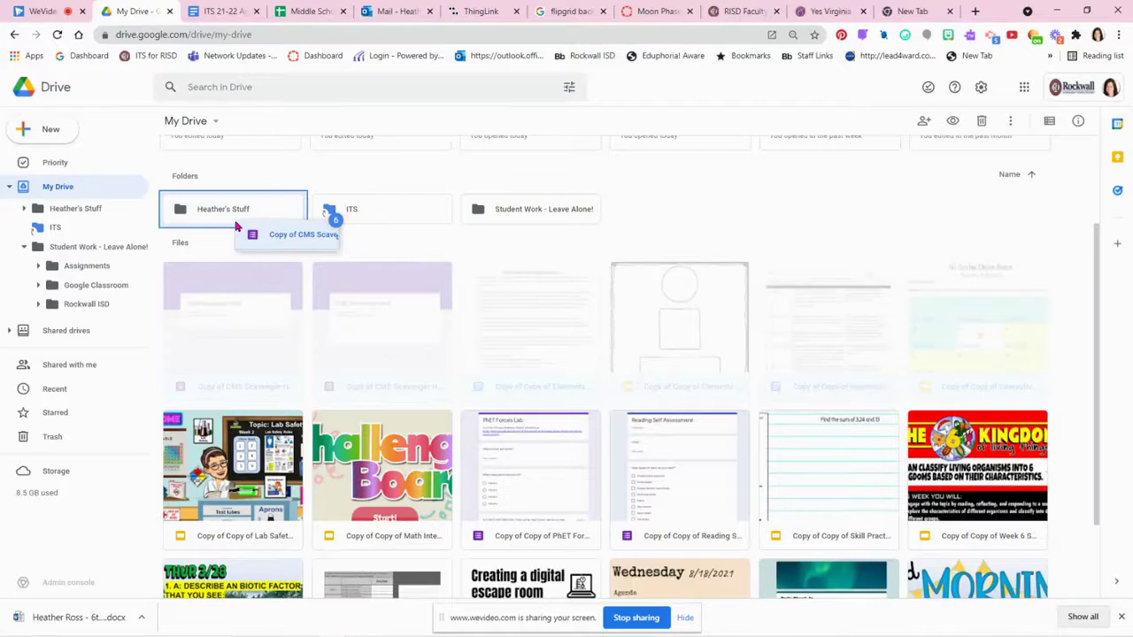
drag(238, 226, 237, 226)
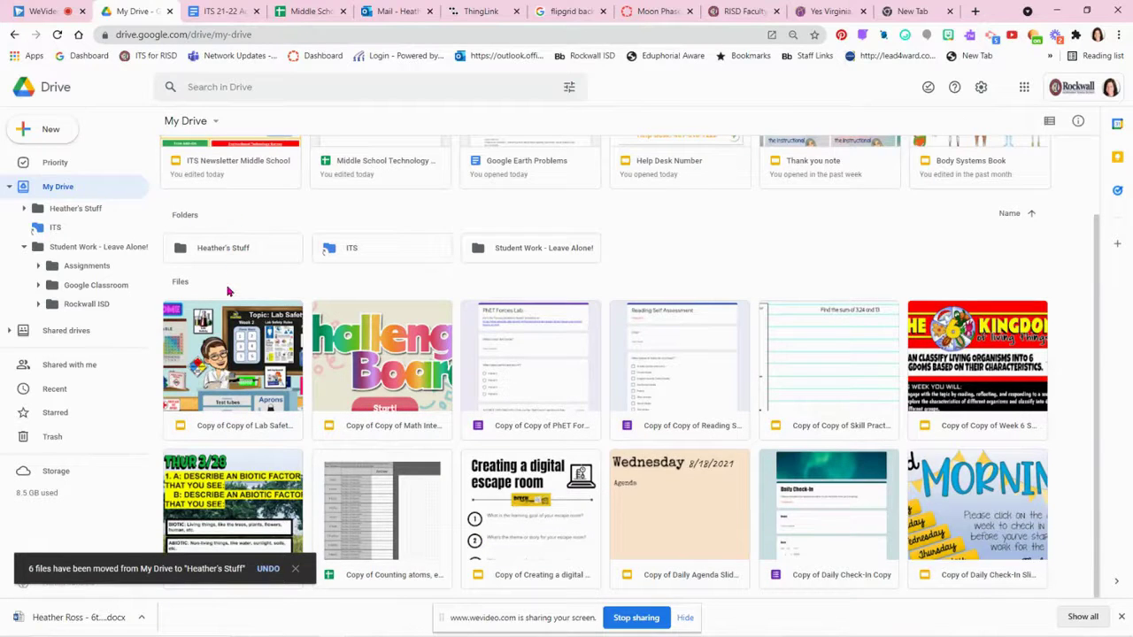
drag(226, 294, 1030, 529)
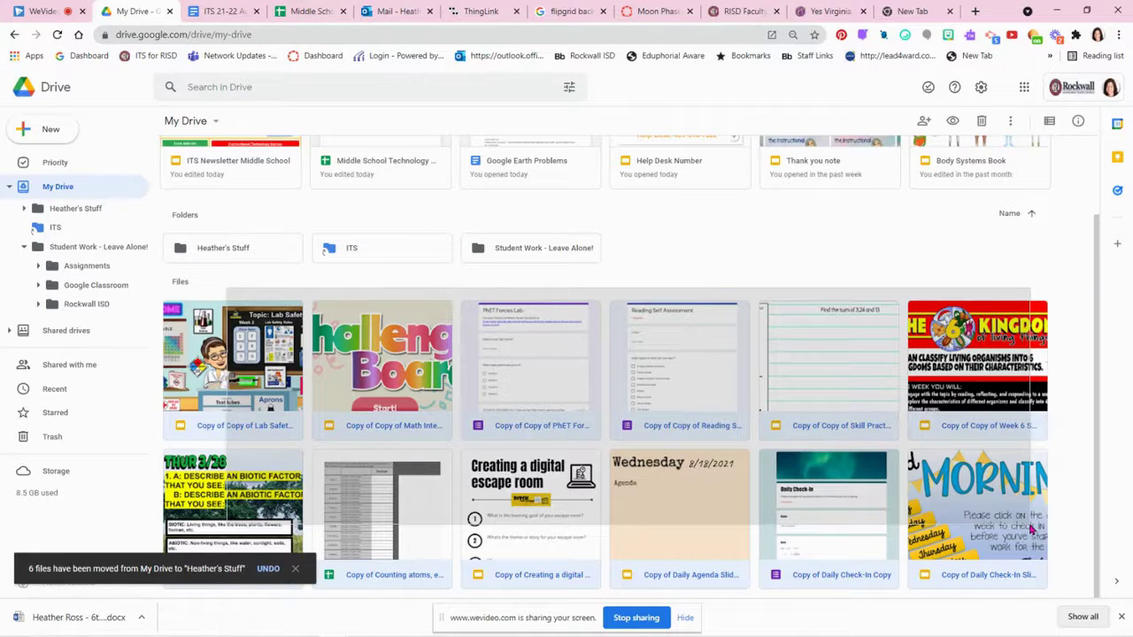
drag(1030, 529, 1030, 529)
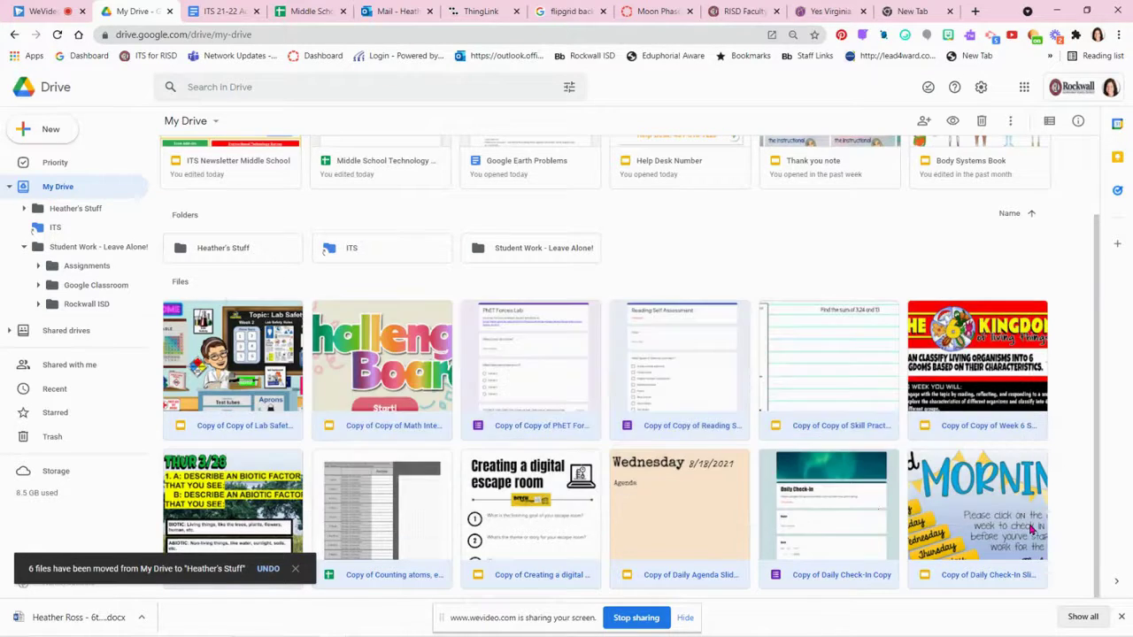
click(280, 414)
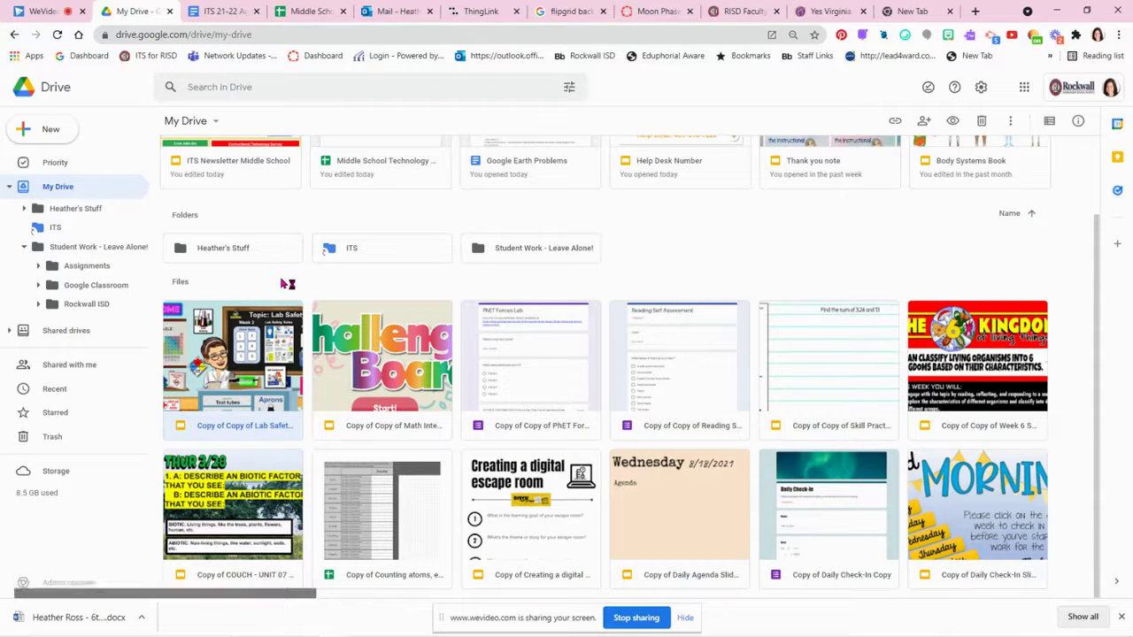
click(287, 284)
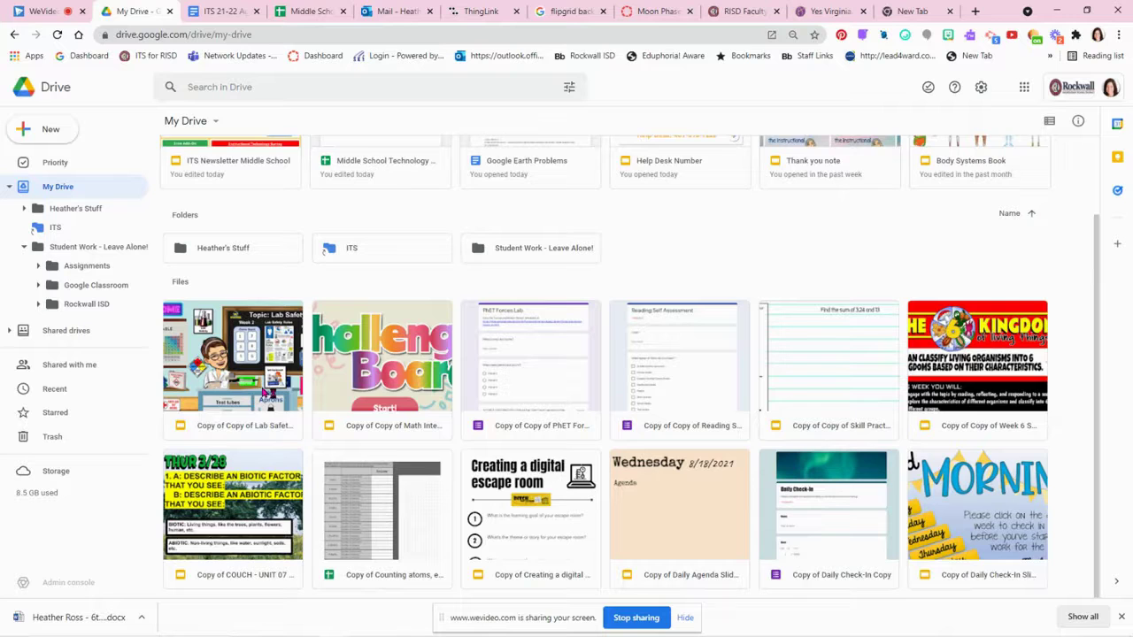
Step: Select the range of twelve files from the Lab Safety copy through the Daily Check-In Slides copy and move them into the personal "Stuff" folder
click(265, 389)
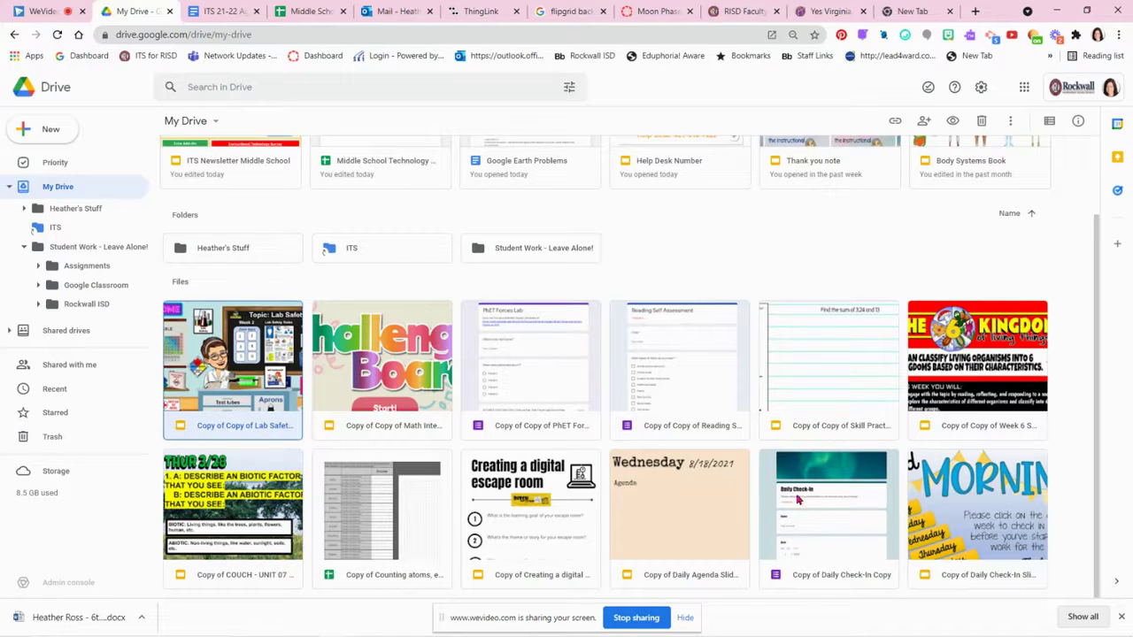
click(955, 510)
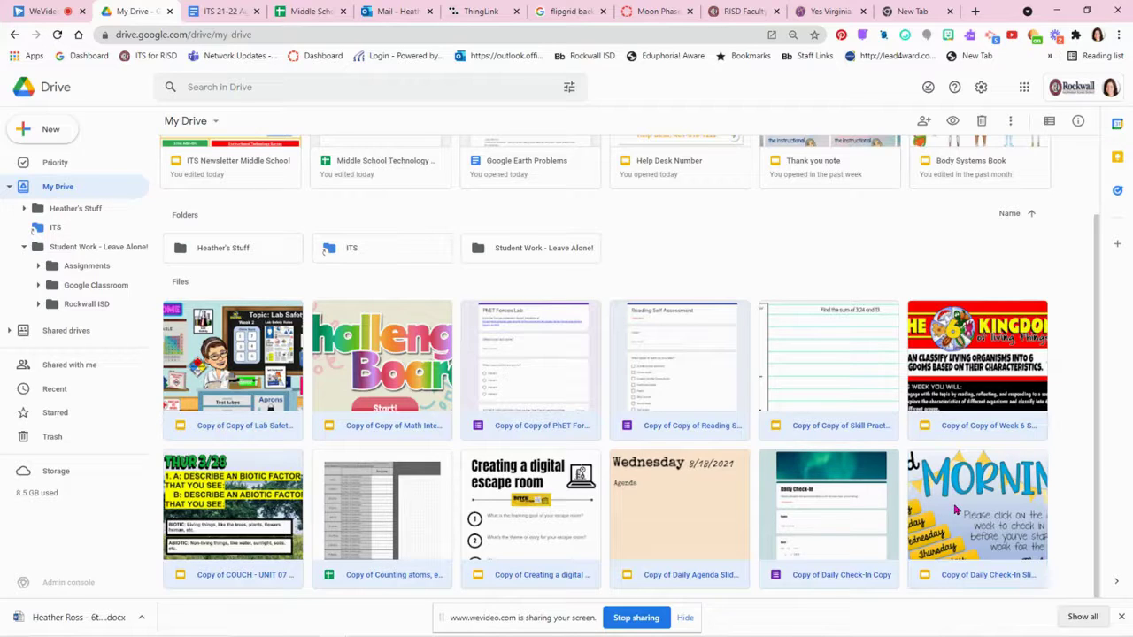
right_click(955, 510)
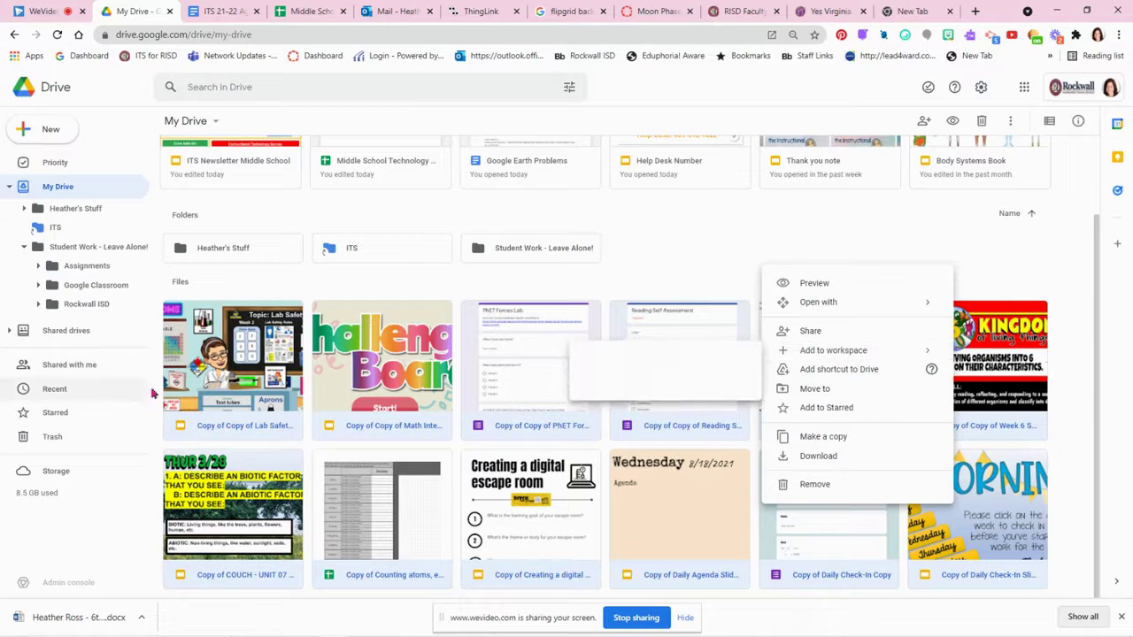
key(Escape)
drag(232, 354, 213, 254)
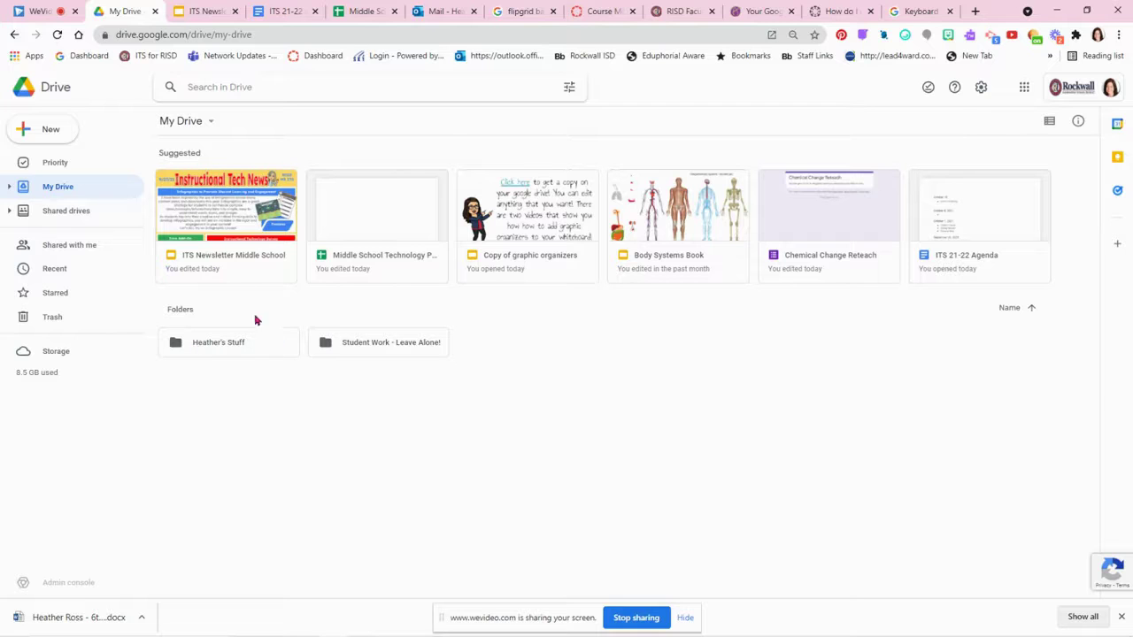
Step: Review the contents of "Student Work - Leave Alone!" and its Assignments subfolder, and return to My Drive
double_click(371, 352)
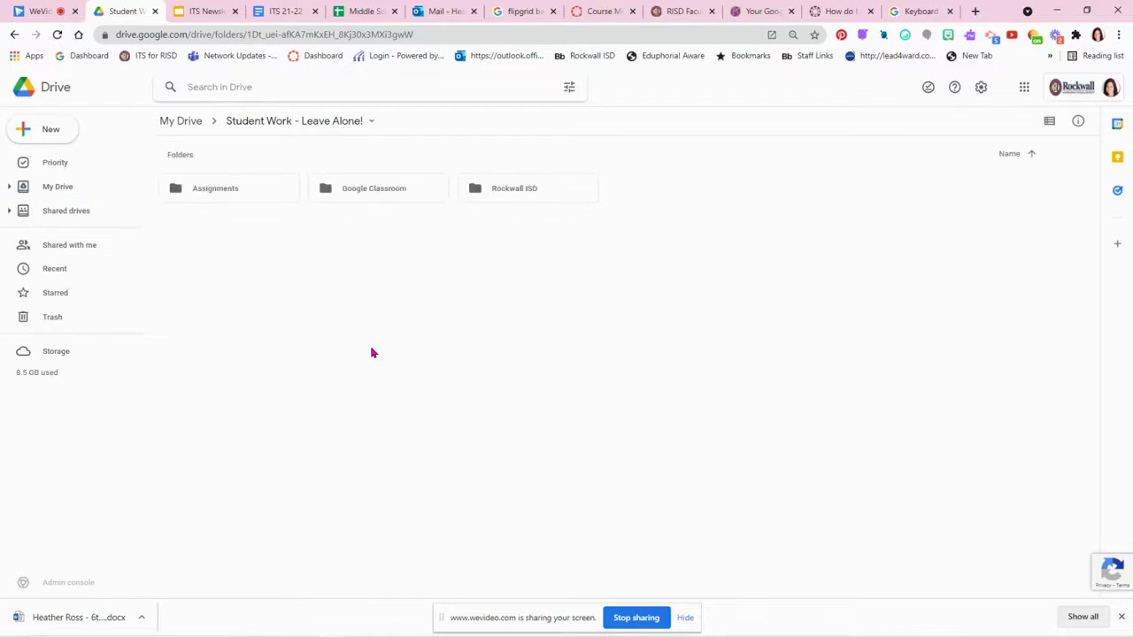
double_click(263, 188)
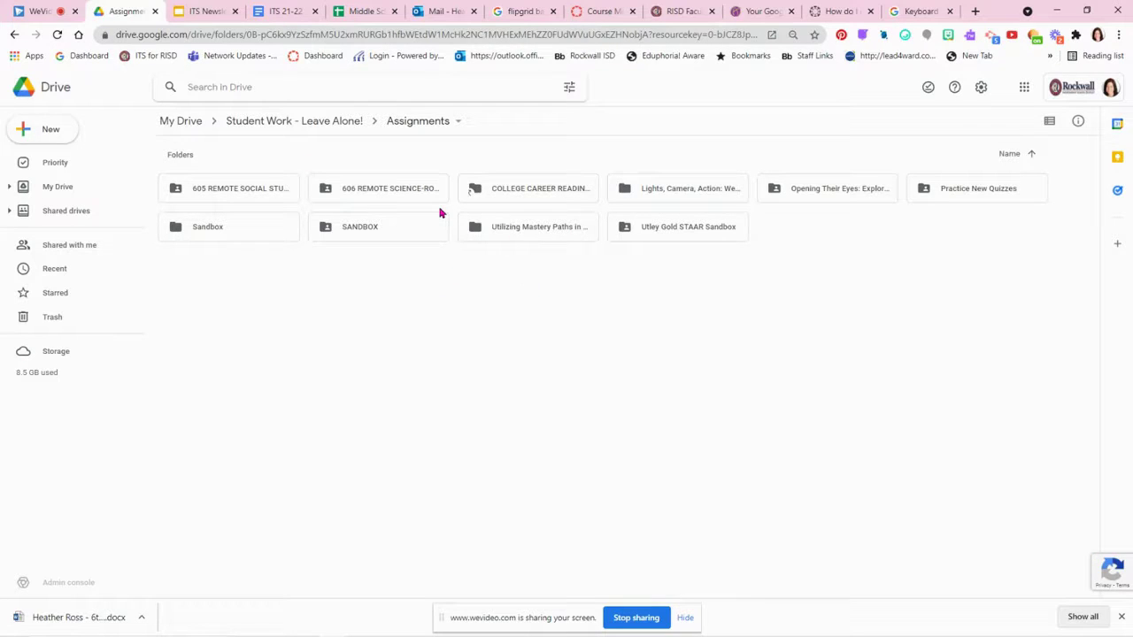
click(287, 121)
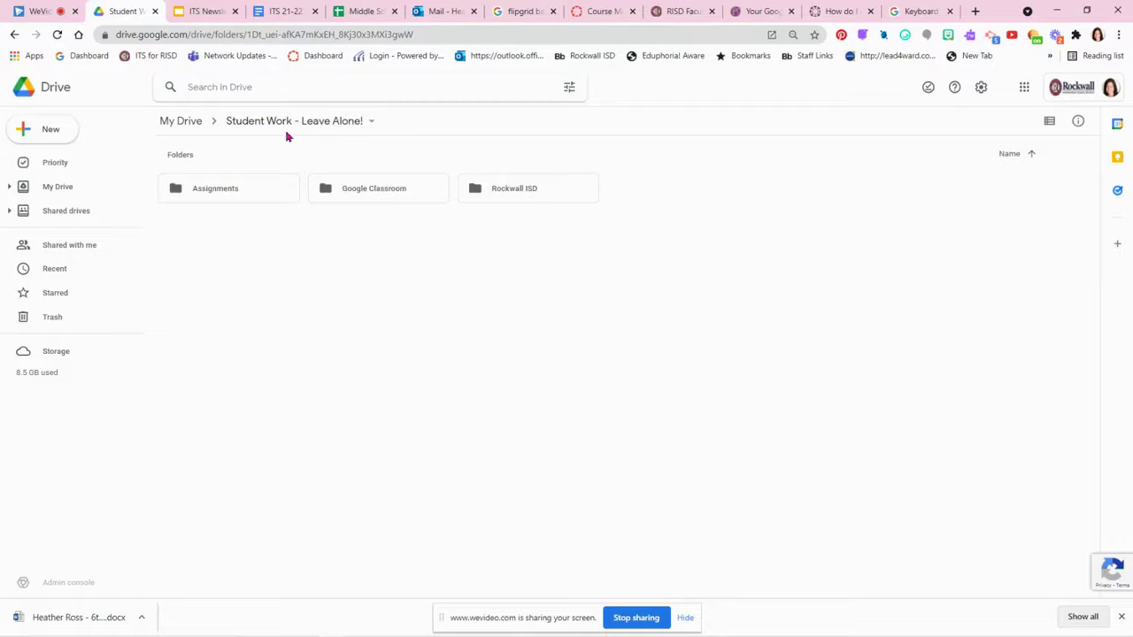
click(181, 122)
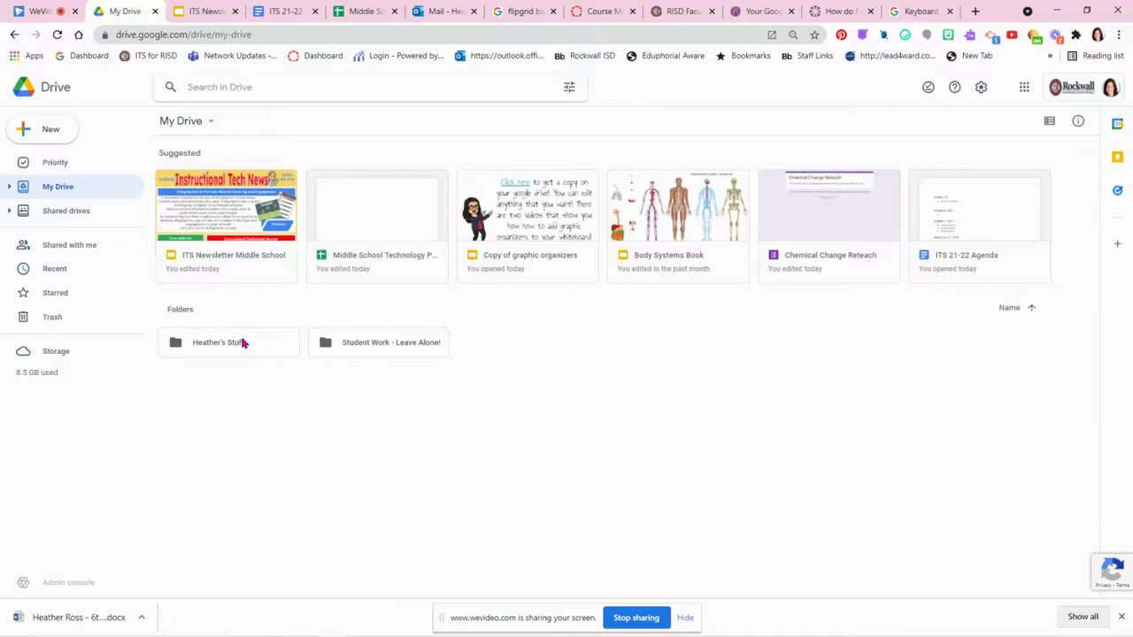
Step: Open the owner's personal "Stuff" folder, examine what its Content Folders subfolder holds, and go back
double_click(249, 349)
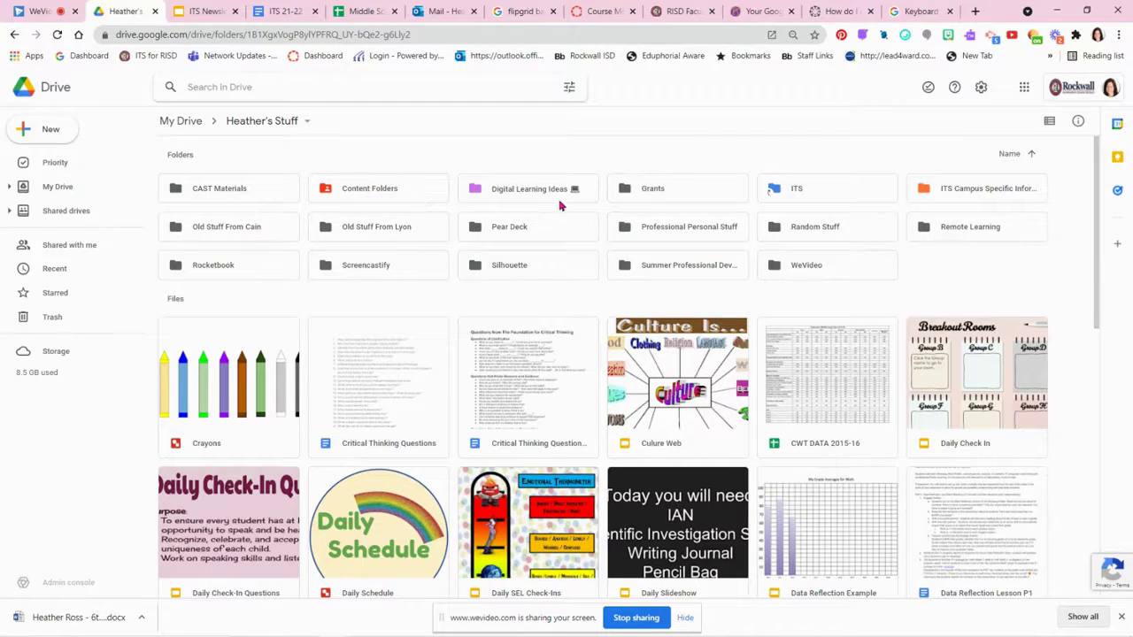
double_click(384, 191)
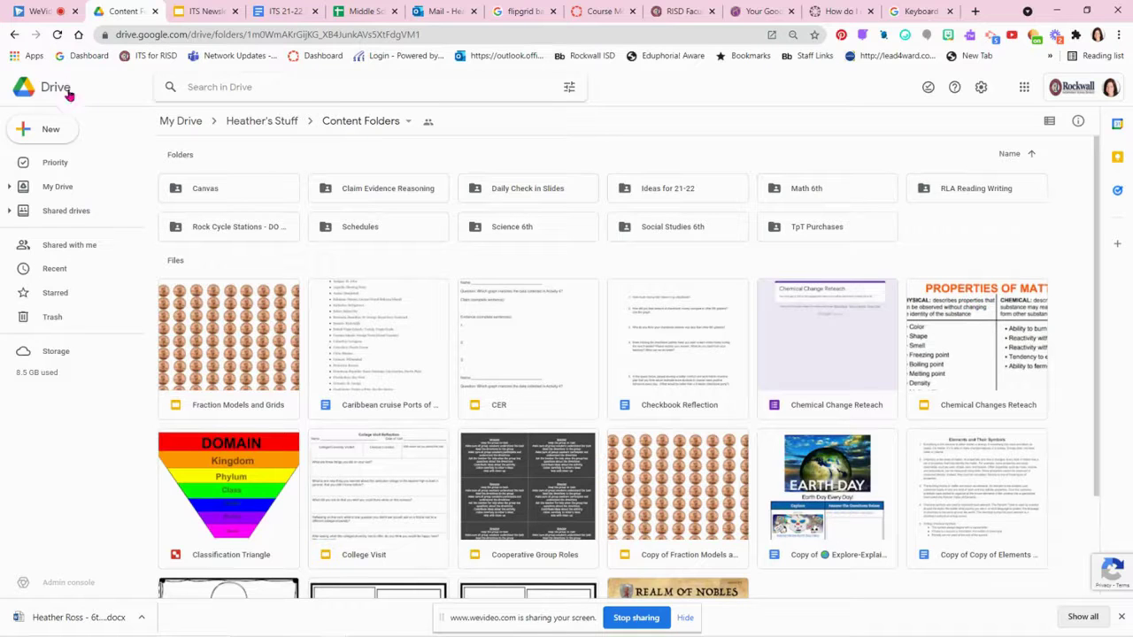
click(14, 35)
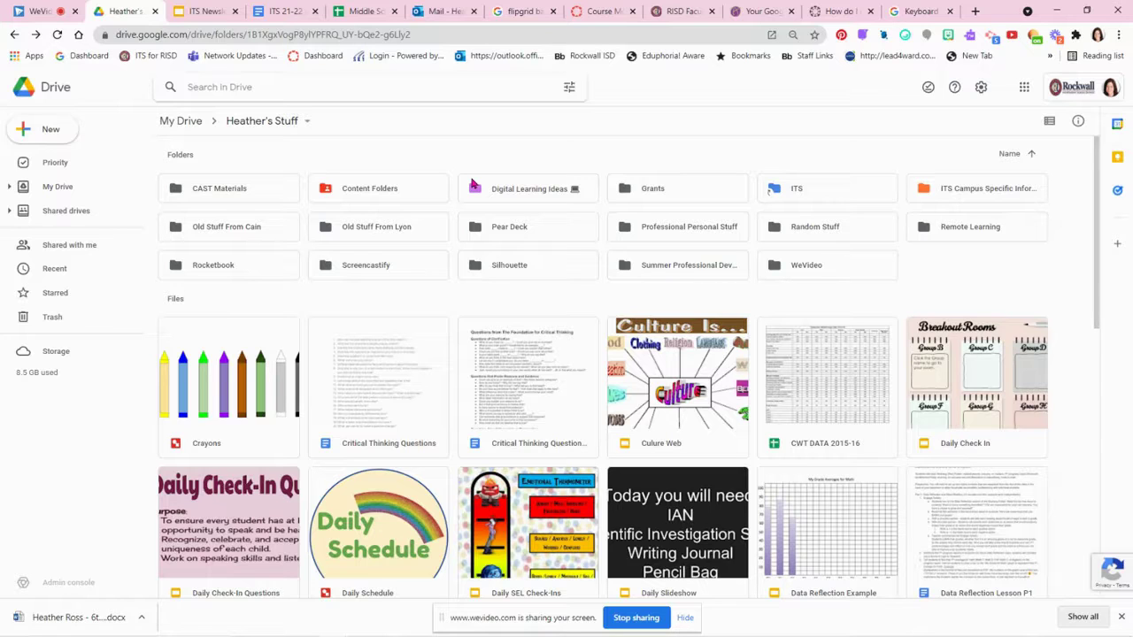
Step: Look through the subfolders and files in Digital Learning Ideas, and return to the personal "Stuff" folder
double_click(531, 190)
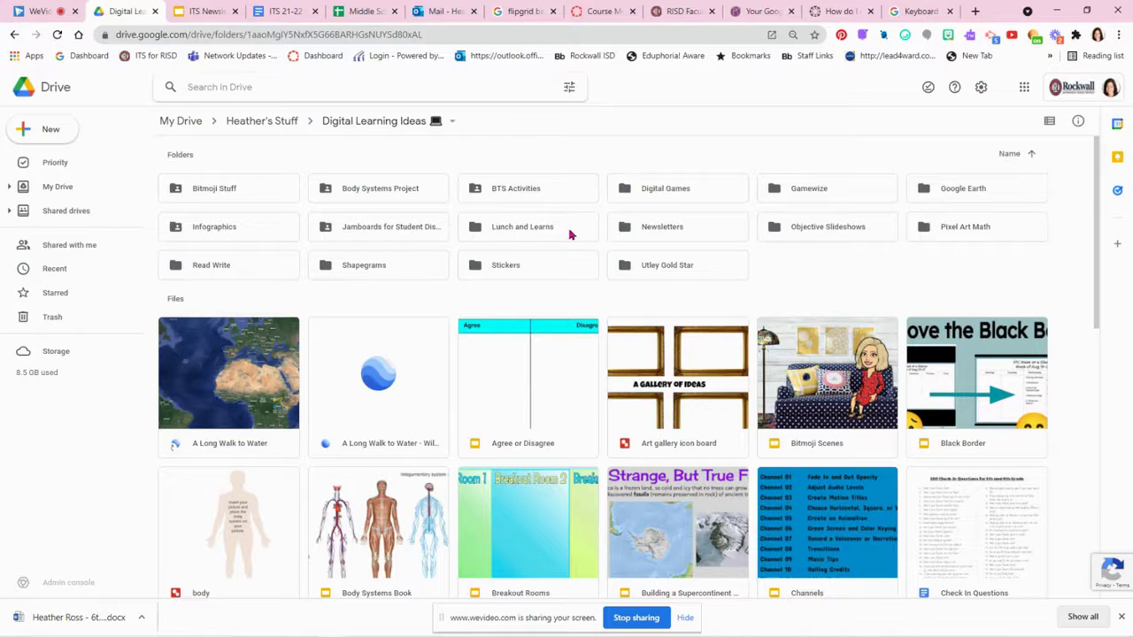
scroll(728, 387, down, 1)
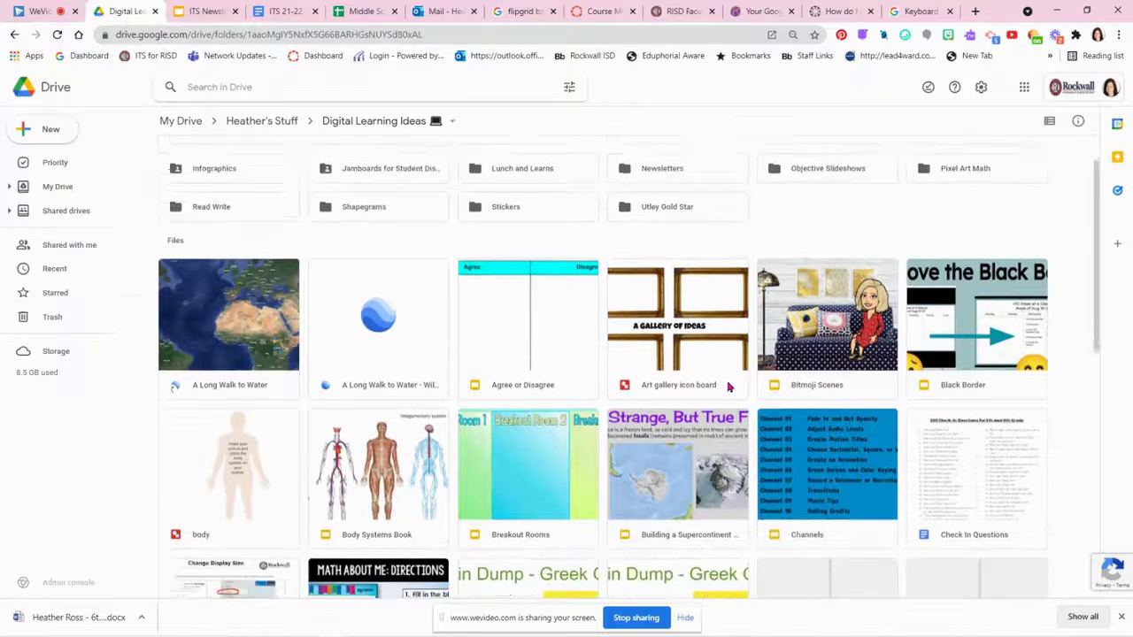
scroll(728, 387, down, 3)
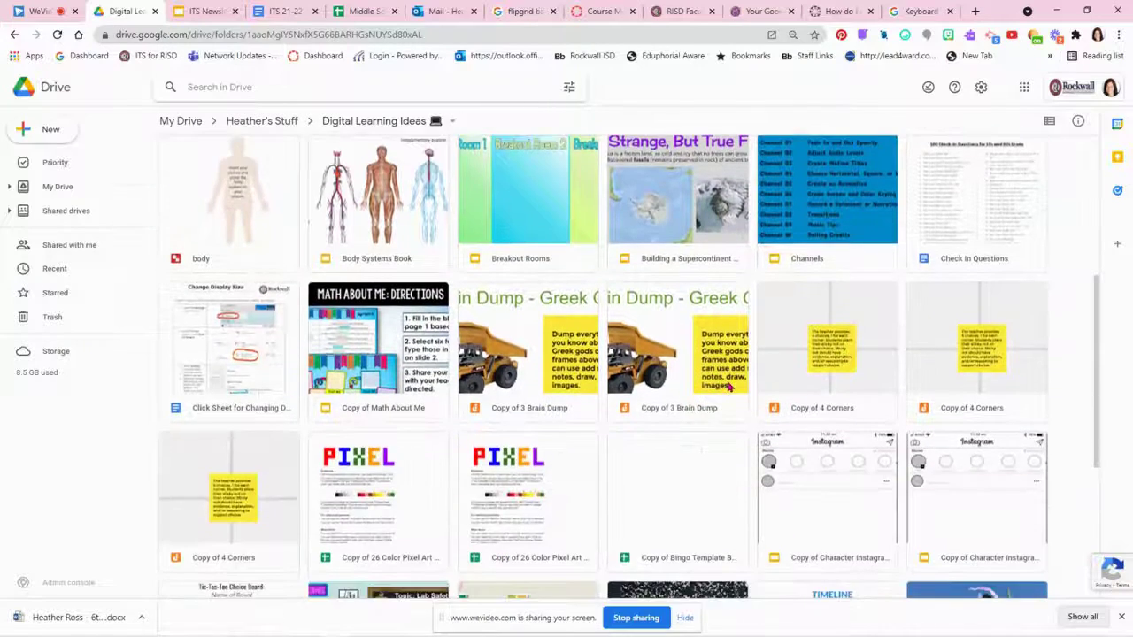
scroll(728, 387, up, 4)
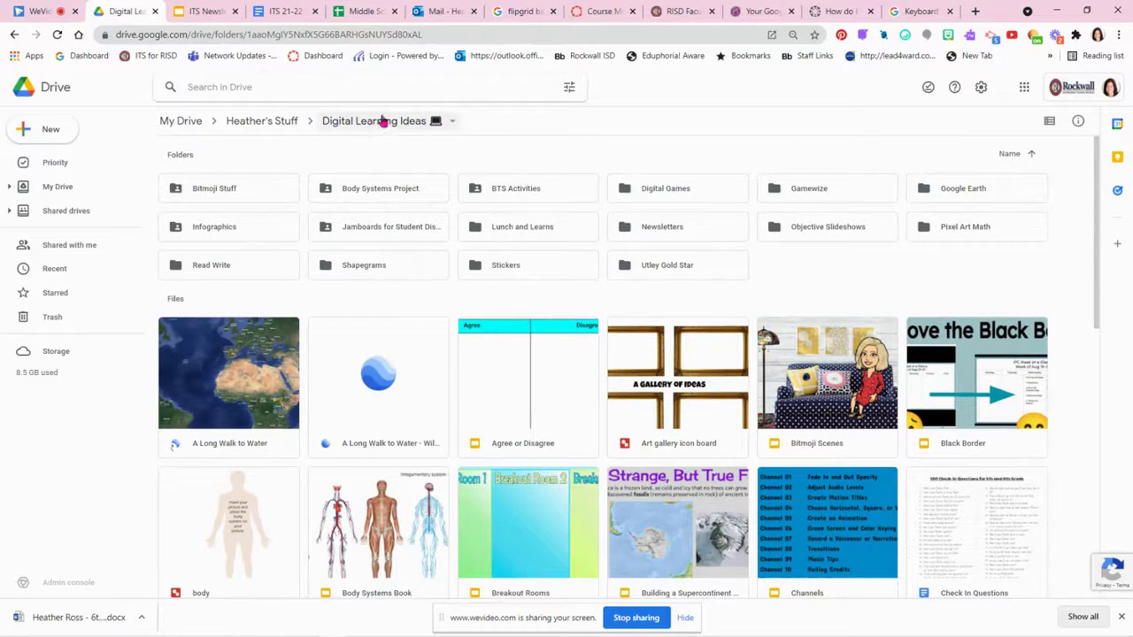
click(276, 121)
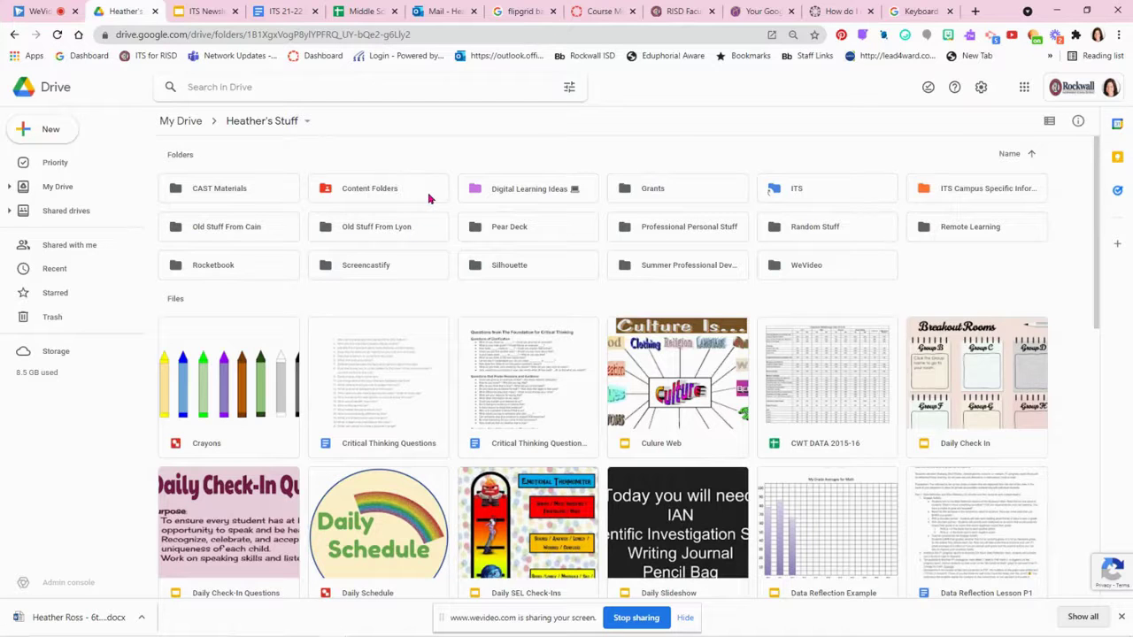
Step: Browse the loose files stored in the personal "Stuff" folder and return to the start of its listing
scroll(475, 449, down, 10)
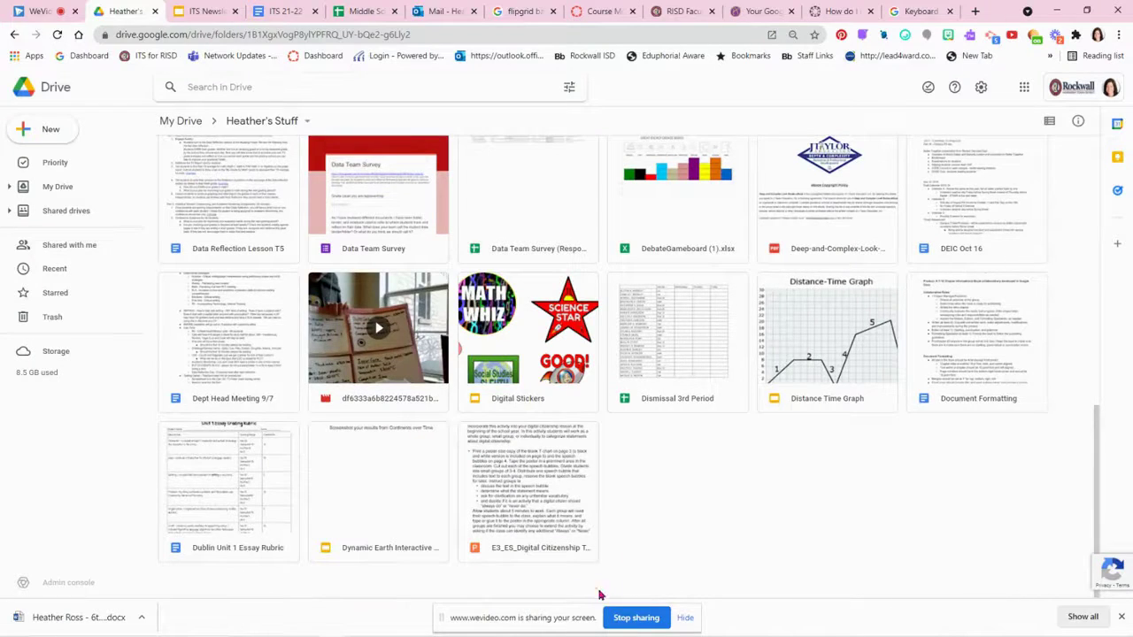
scroll(608, 570, down, 4)
scroll(609, 571, down, 10)
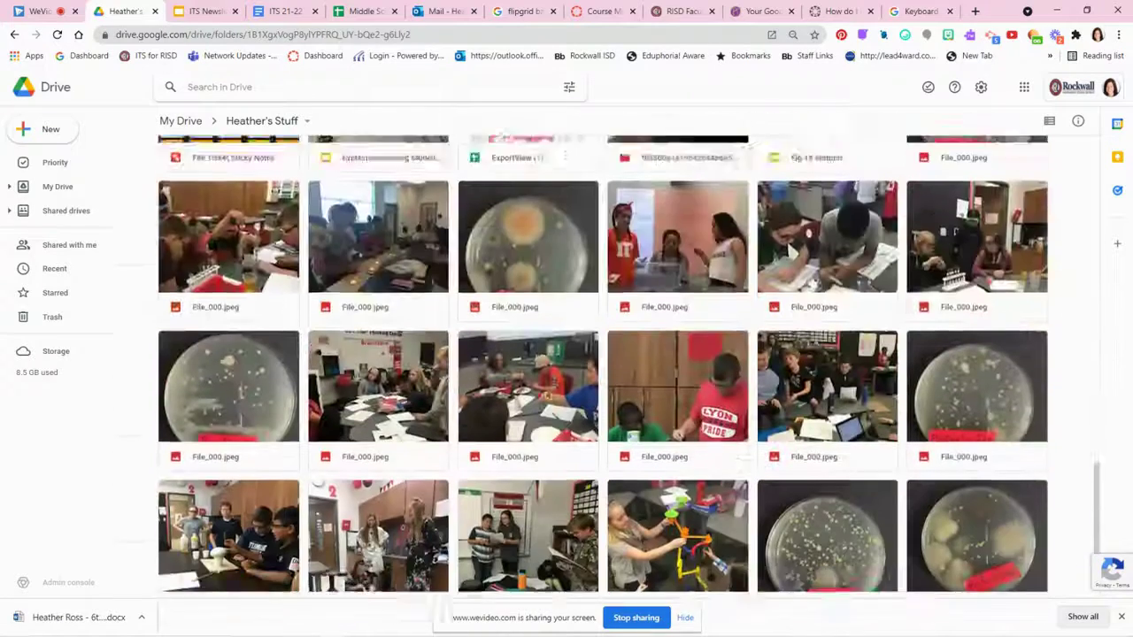
scroll(609, 571, down, 10)
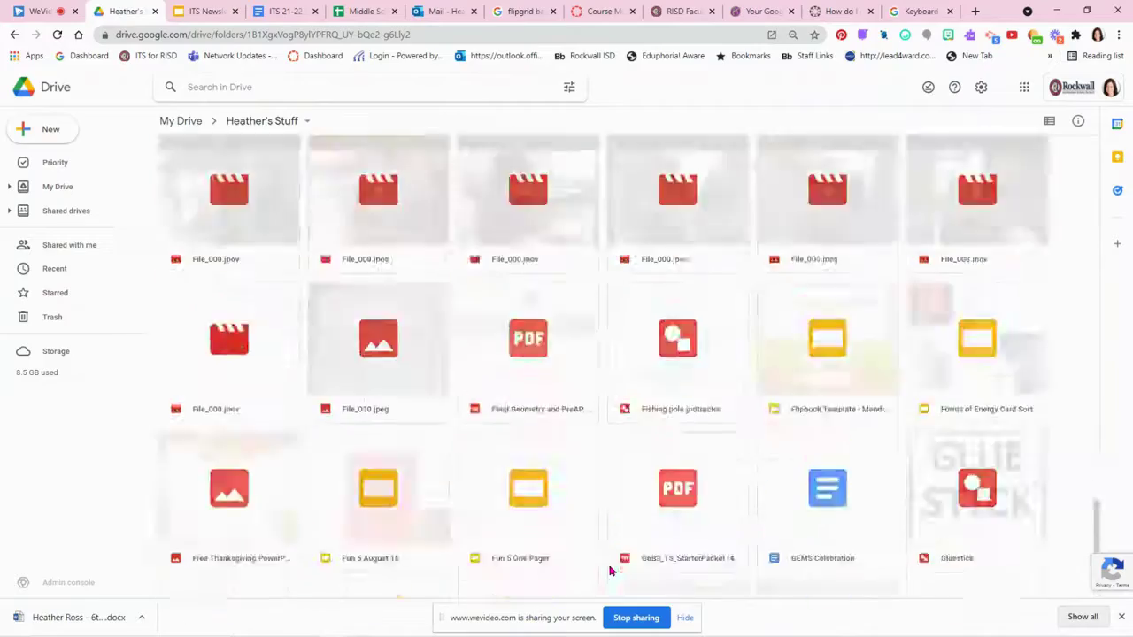
scroll(609, 571, up, 20)
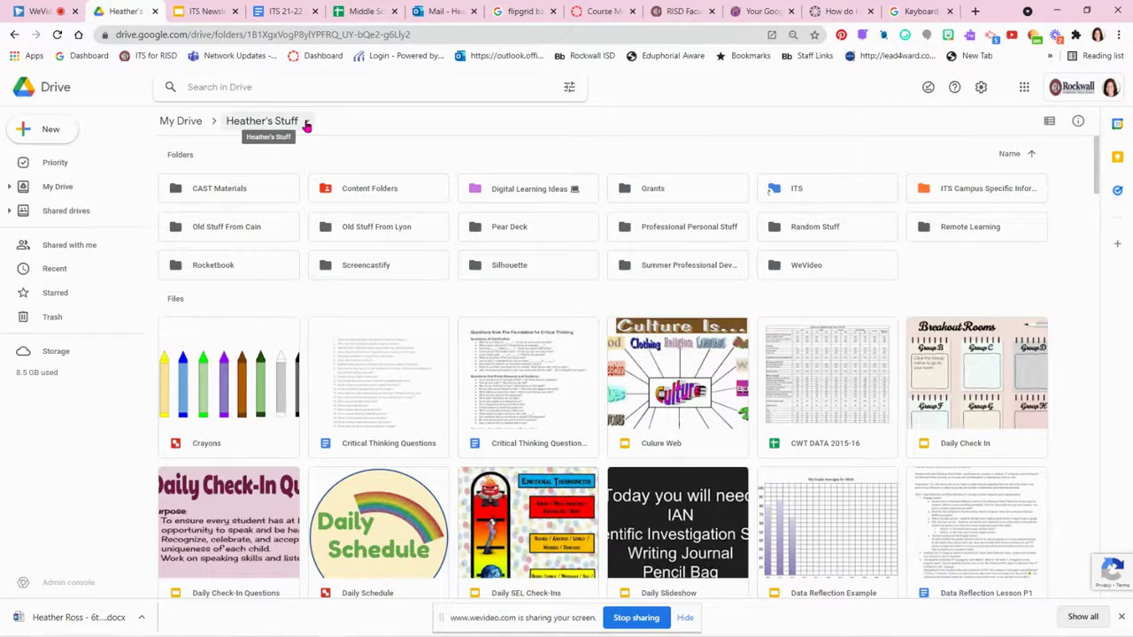
Step: Limit the search to the owner's personal "Stuff" folder and search it for "plant adoption"
click(271, 94)
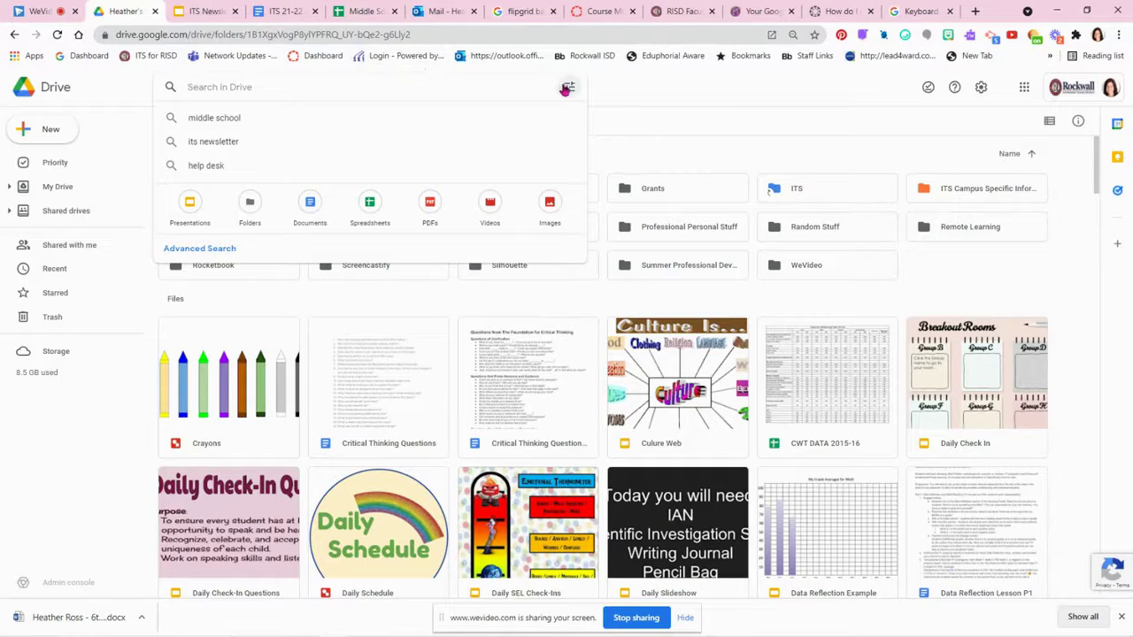
click(688, 126)
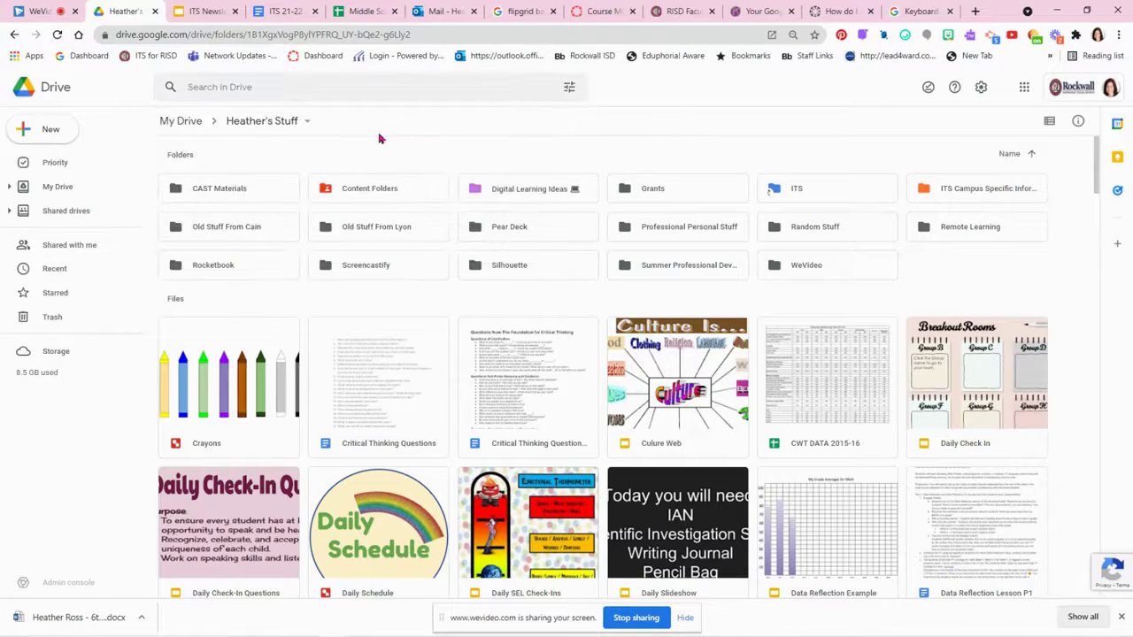
click(308, 125)
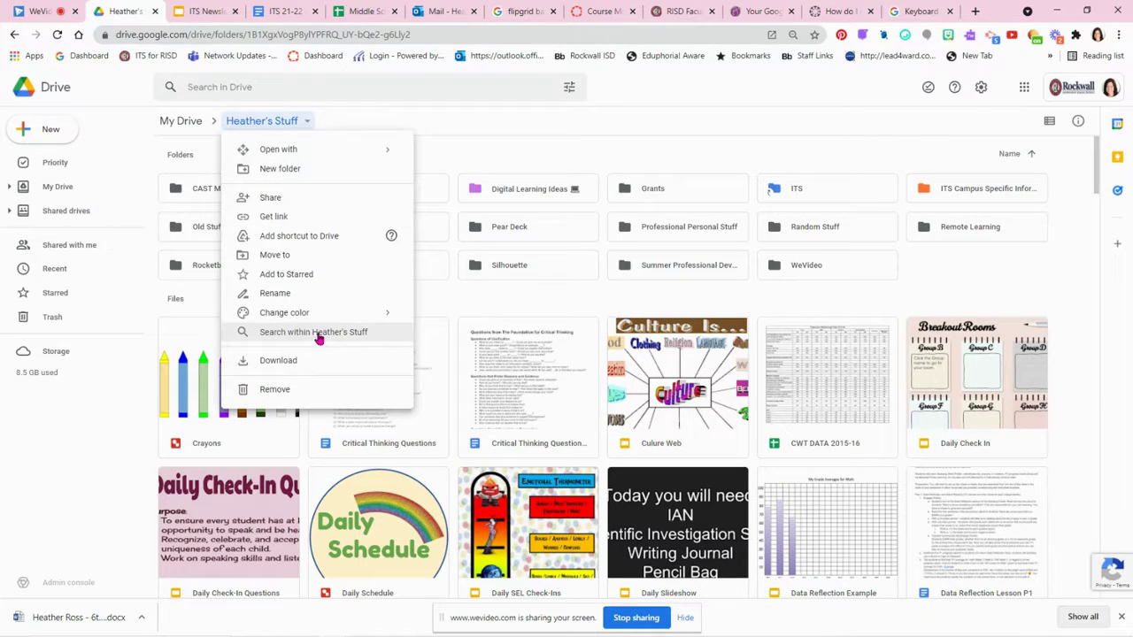
click(318, 337)
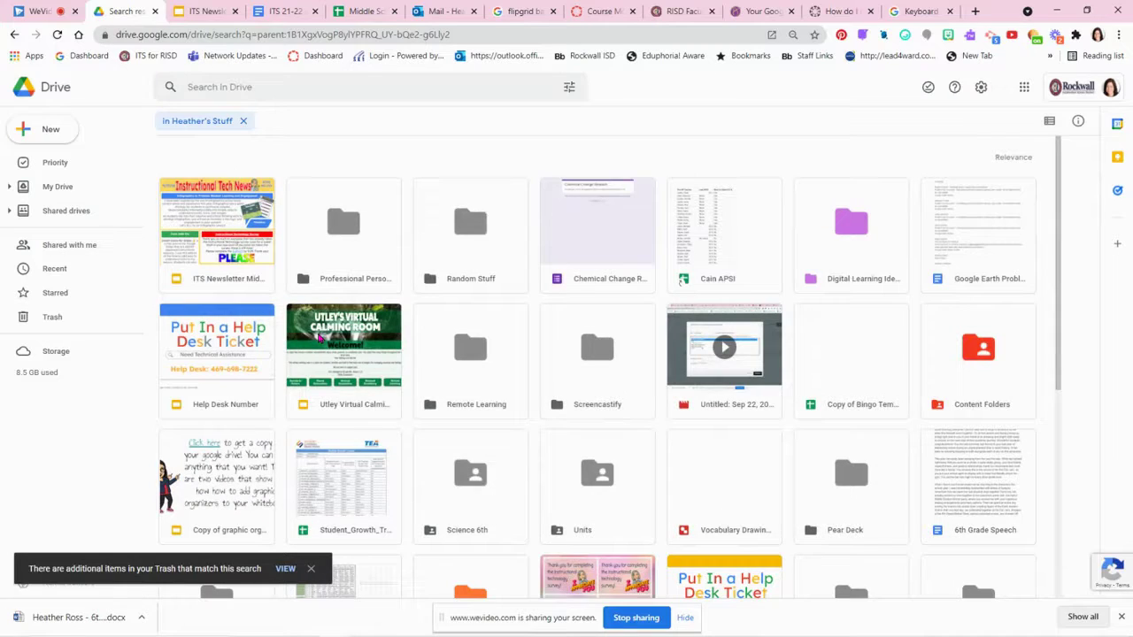
click(271, 86)
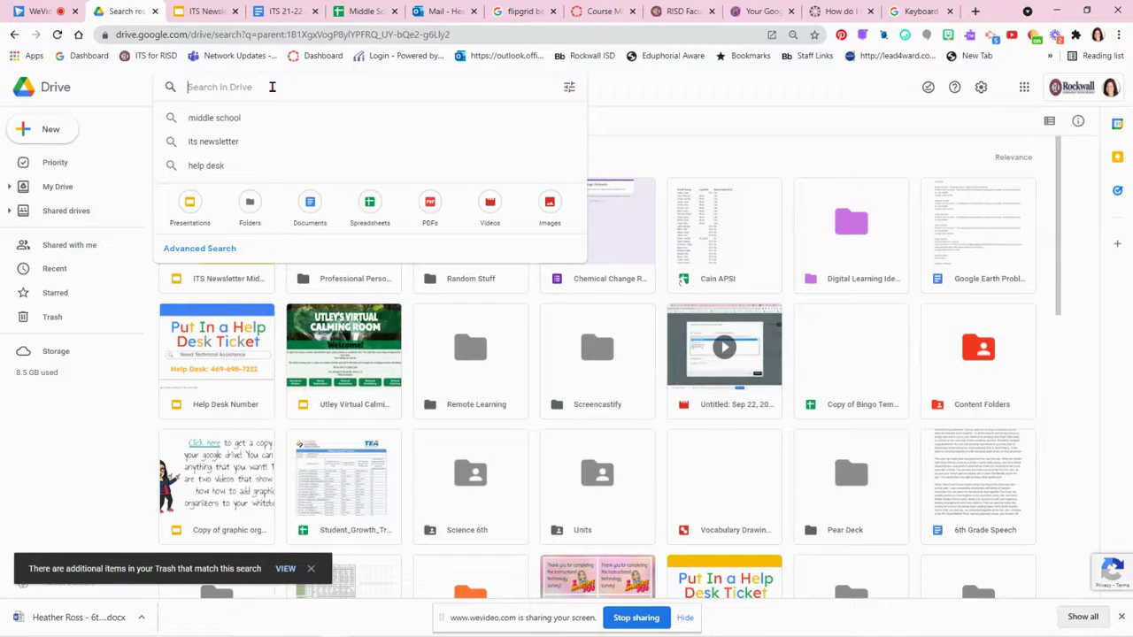
text(plant adoption)
key(Return)
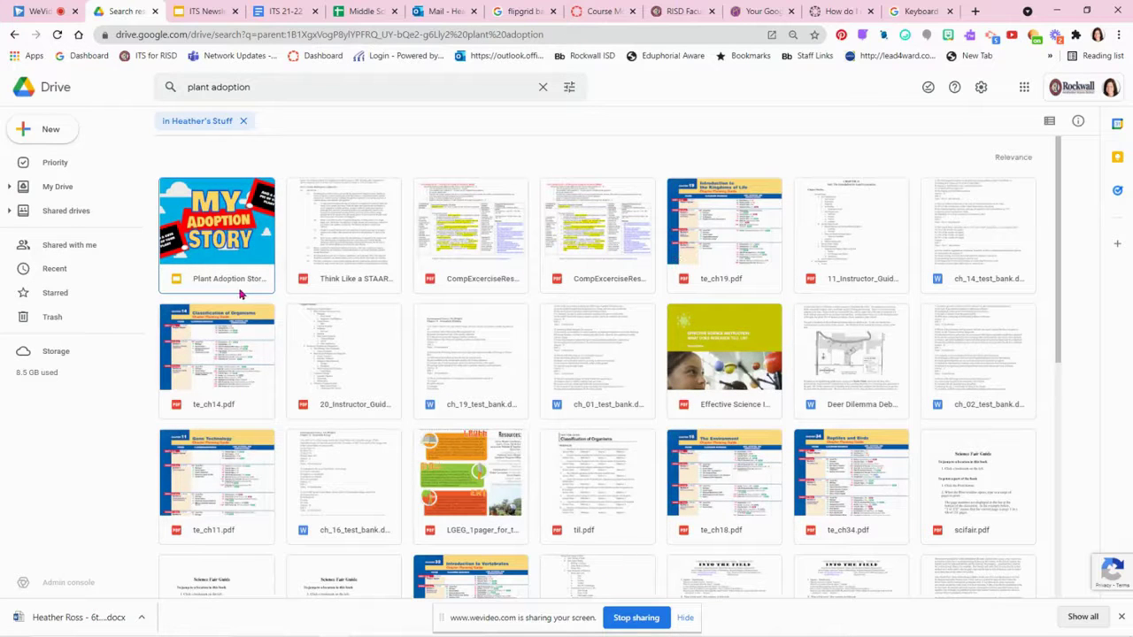
Step: Look through the search results, open the Plant Adoption Story presentation to view it, and close it again
scroll(643, 421, down, 1)
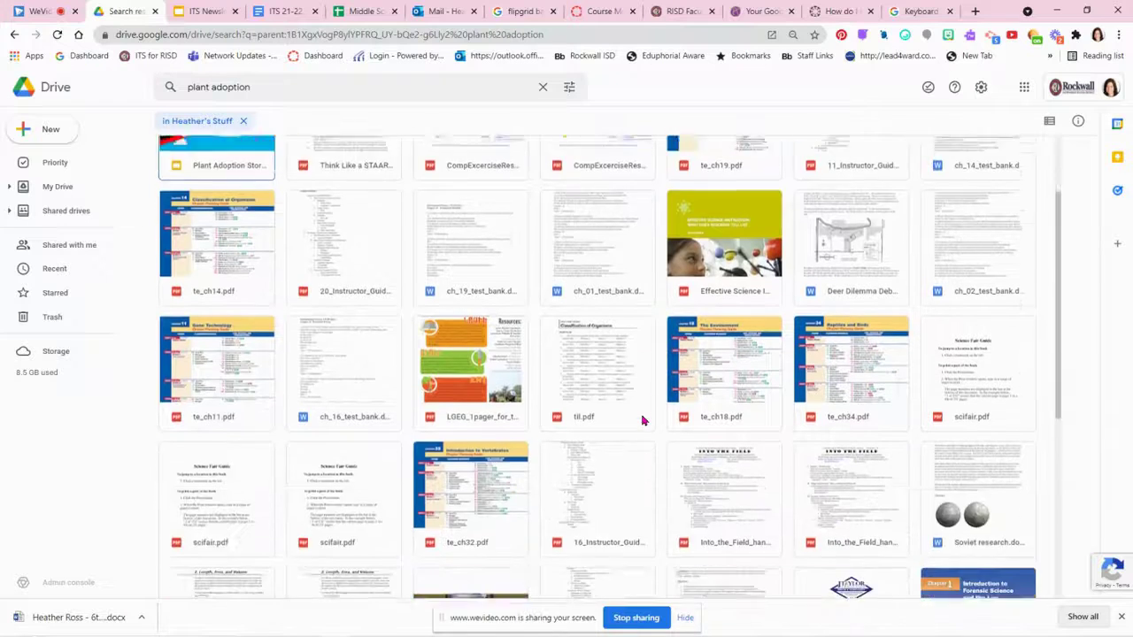
scroll(643, 421, down, 3)
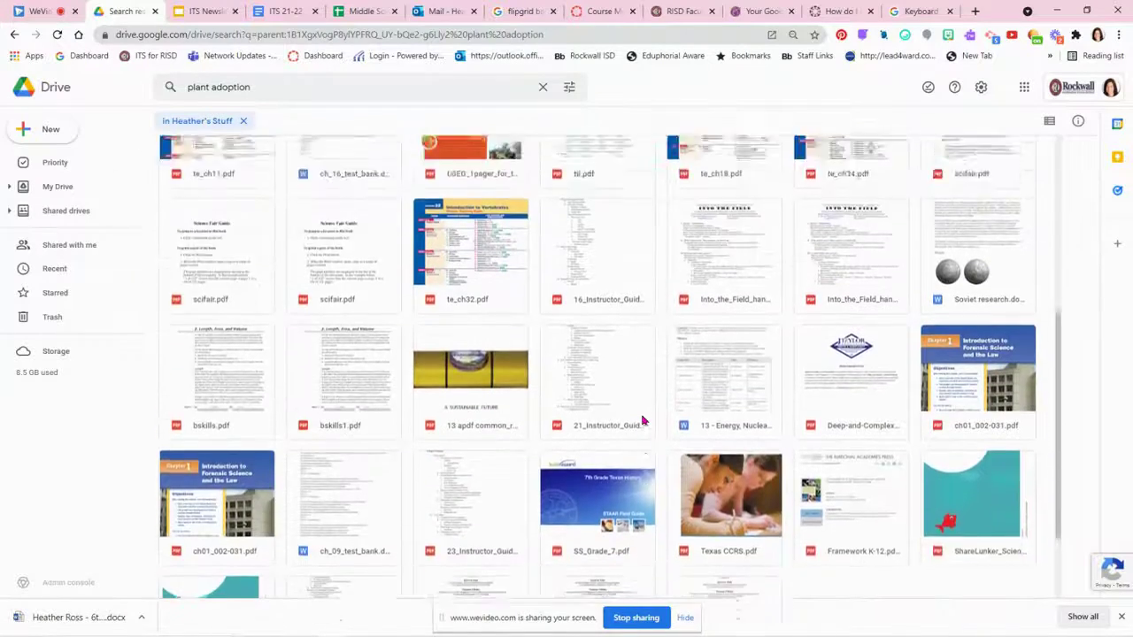
scroll(643, 420, up, 4)
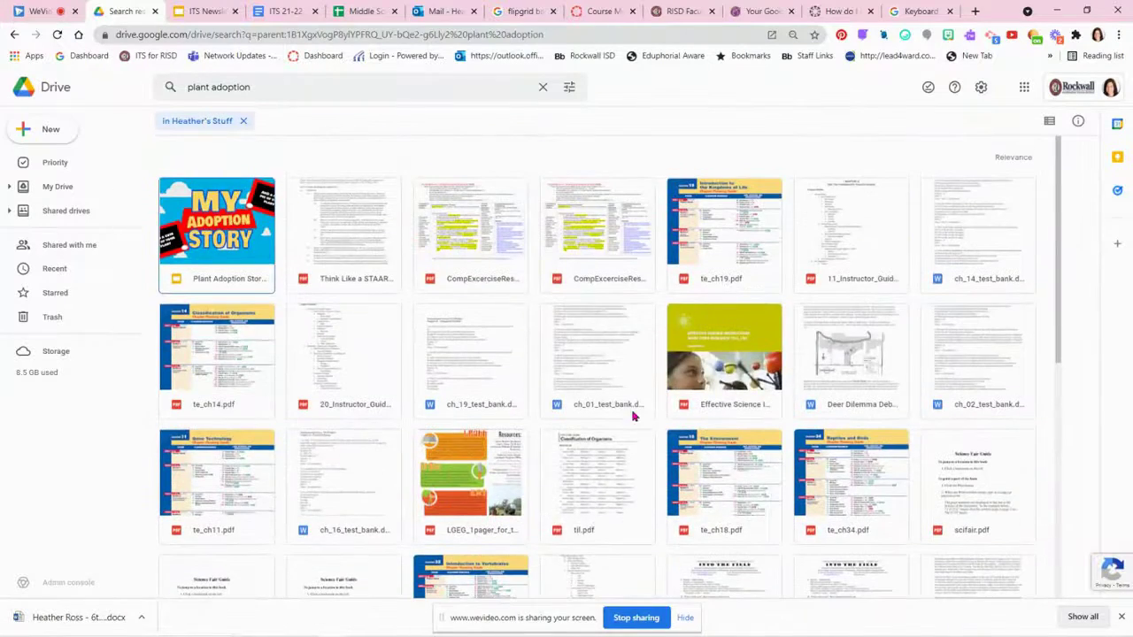
double_click(233, 280)
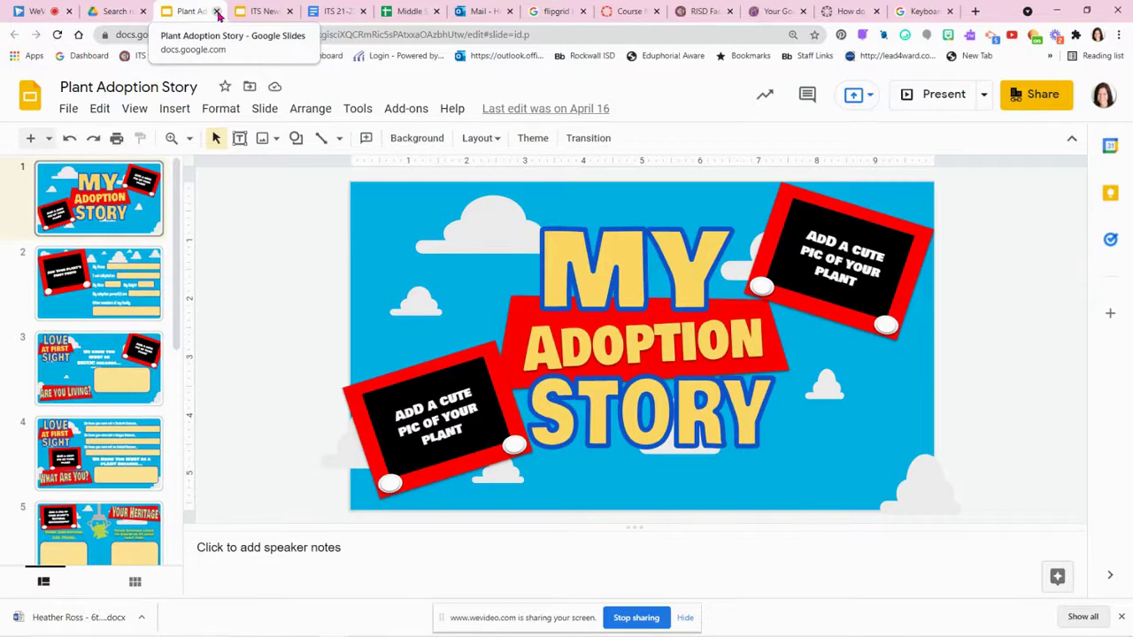
click(217, 12)
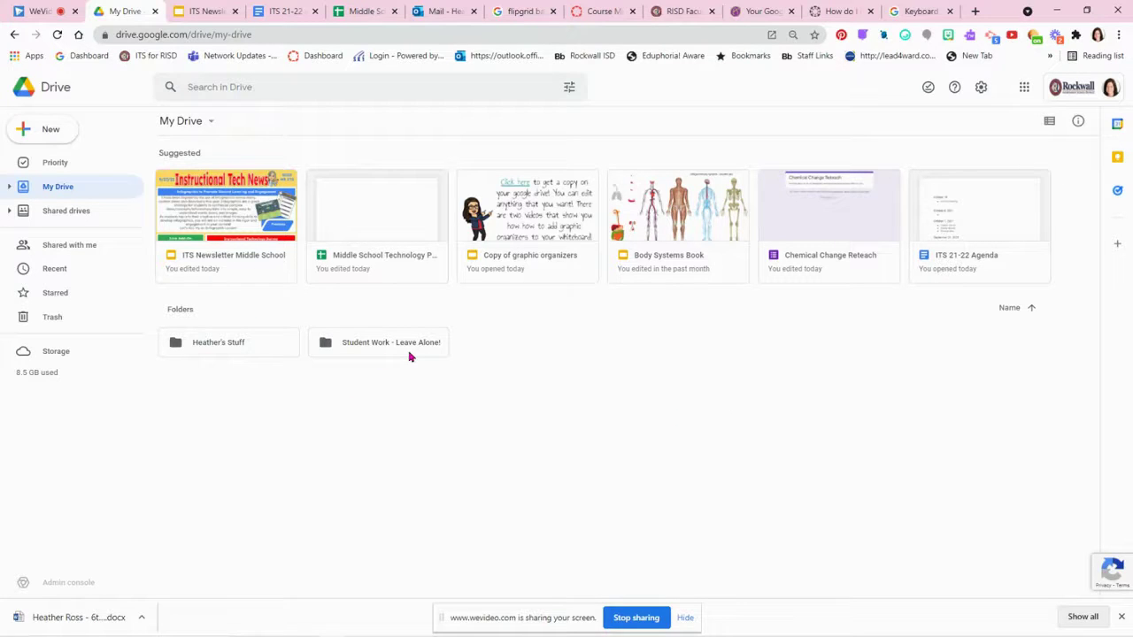
Step: Show the actions available for the personal "Stuff" folder in My Drive, including searching within it
right_click(256, 352)
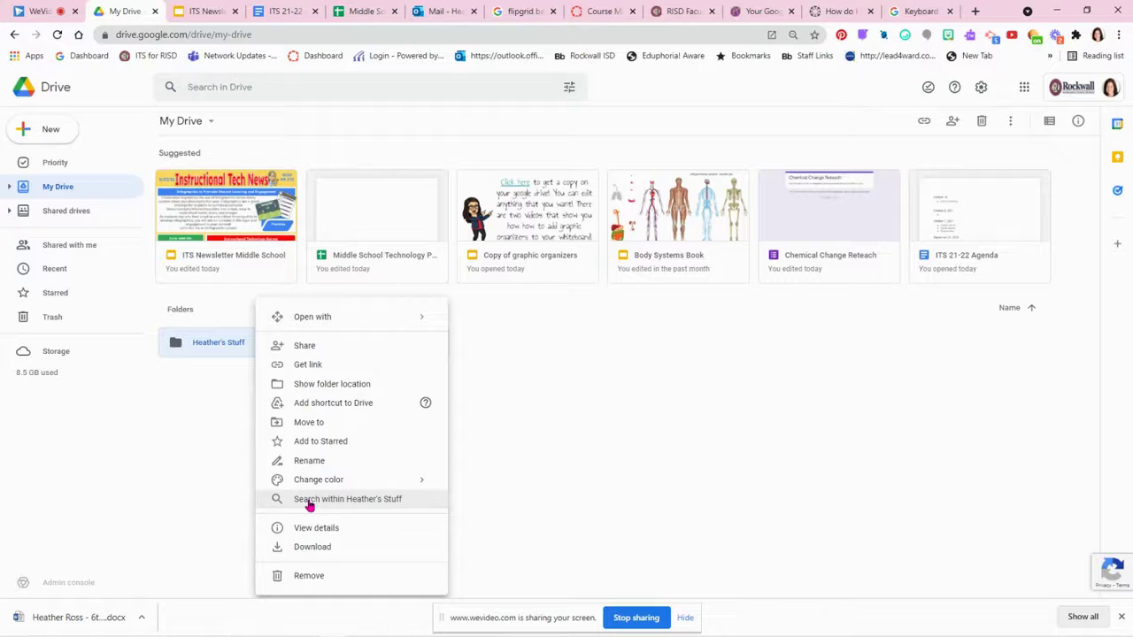
click(156, 425)
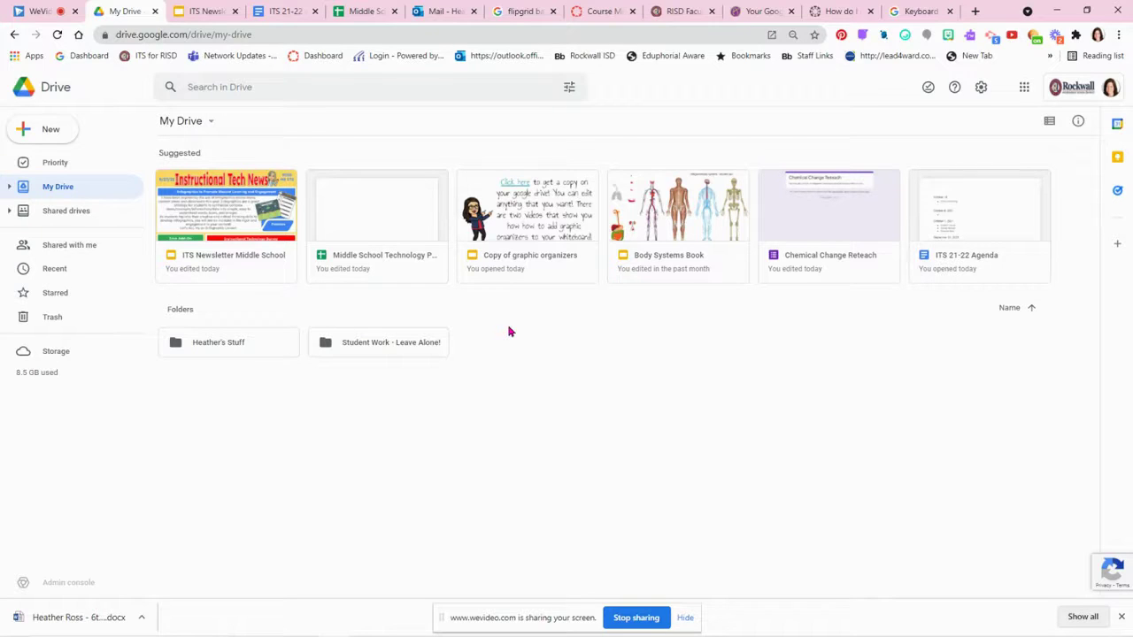
click(250, 358)
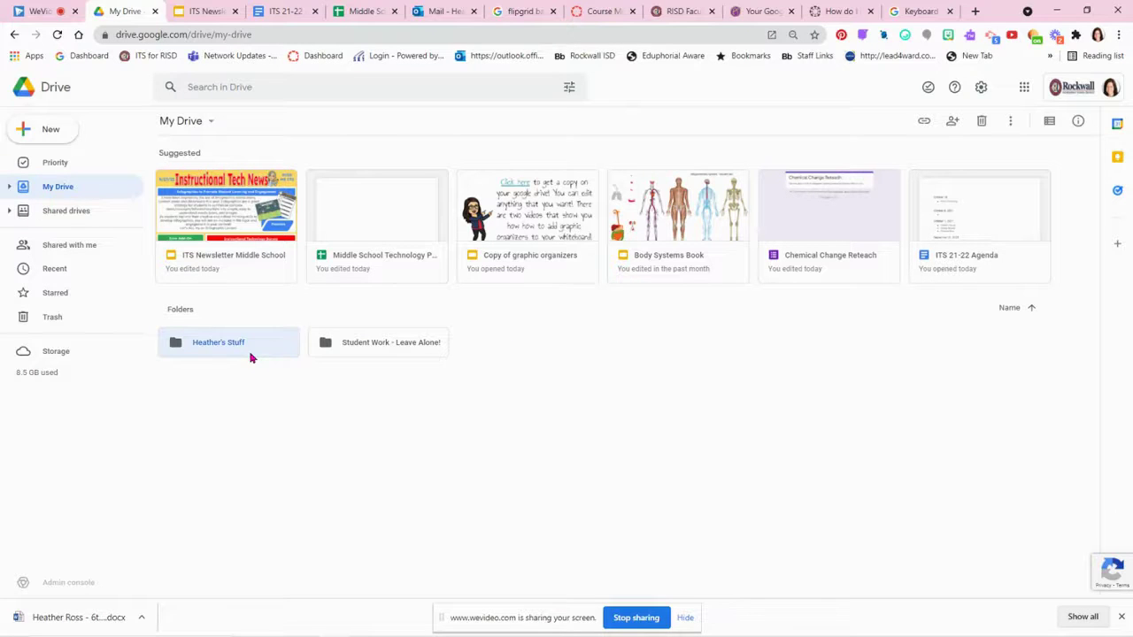
right_click(250, 357)
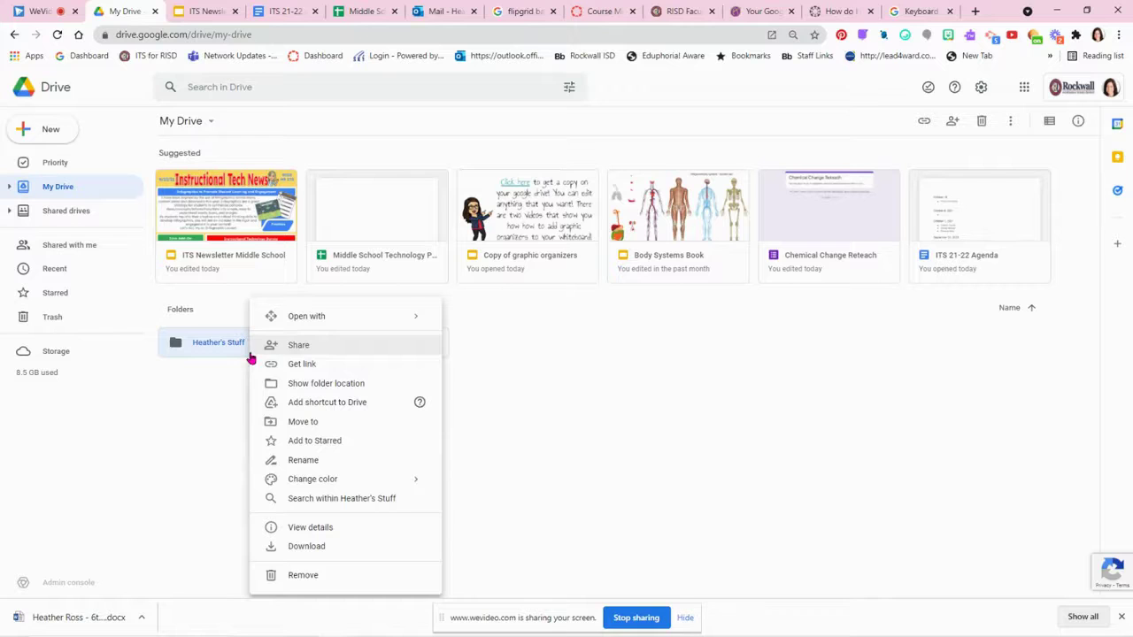